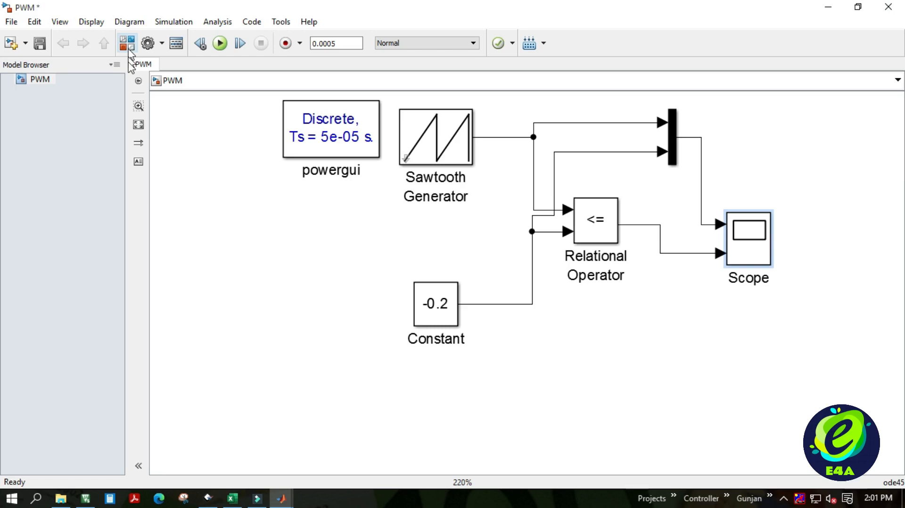
- Search the block library for "pulse generator" and add the Simulink Pulse Generator block to the PWM model
left_click(128, 45)
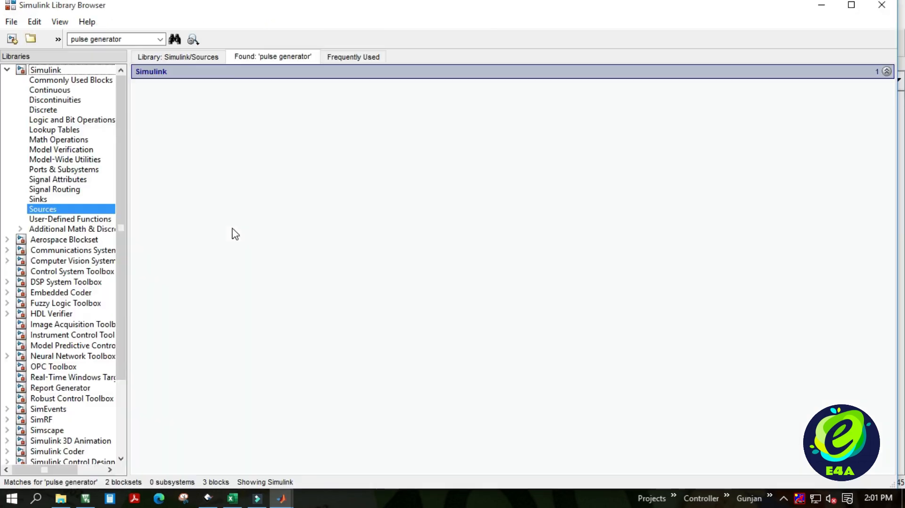
left_click(129, 36)
key("Return")
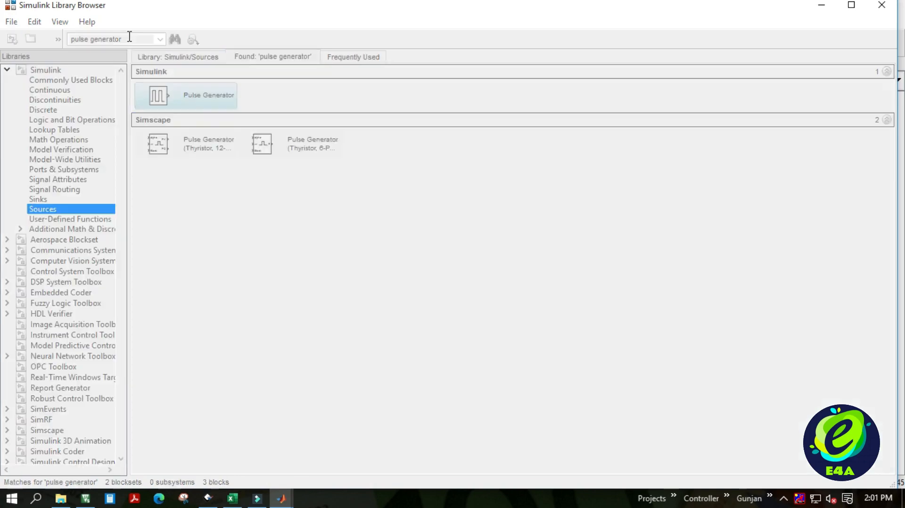
right_click(184, 100)
left_click(184, 104)
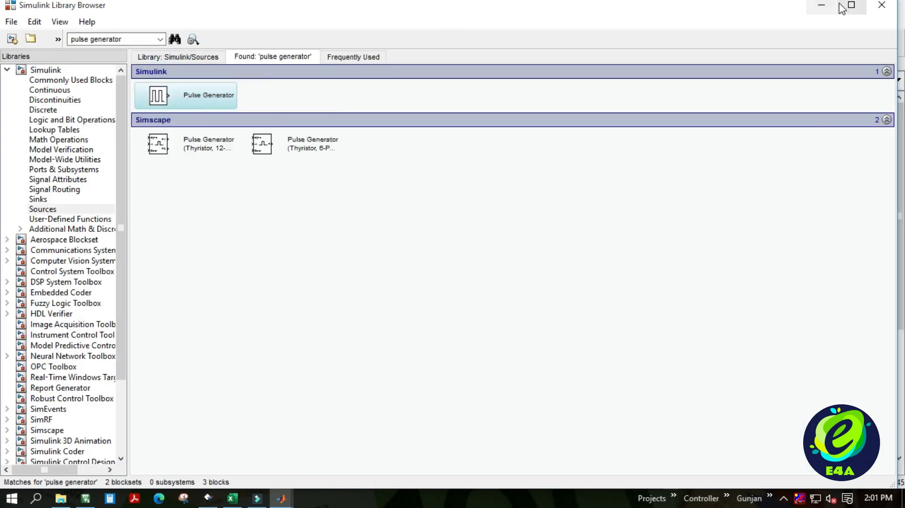
left_click(821, 6)
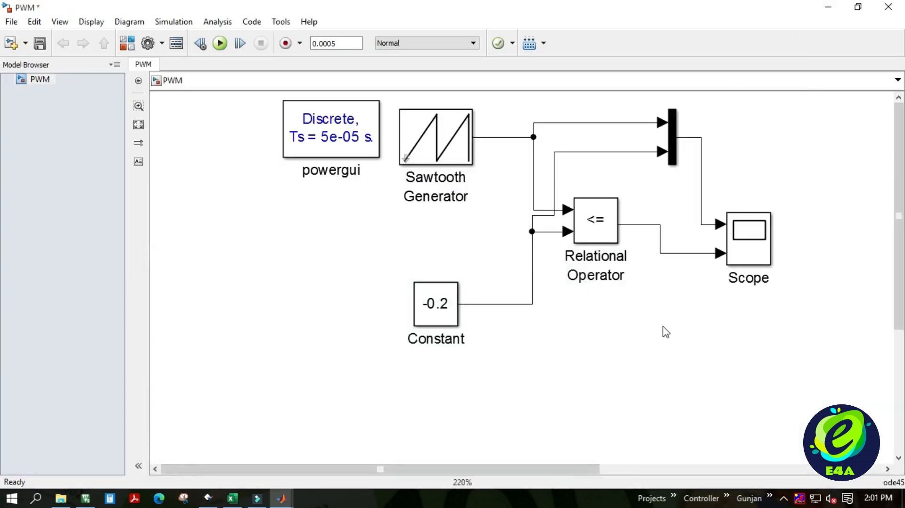
- Move the new Pulse Generator block directly below the Constant block
scroll(663, 331, "down", 5)
scroll(662, 331, "up", 4)
scroll(662, 330, "down", 7)
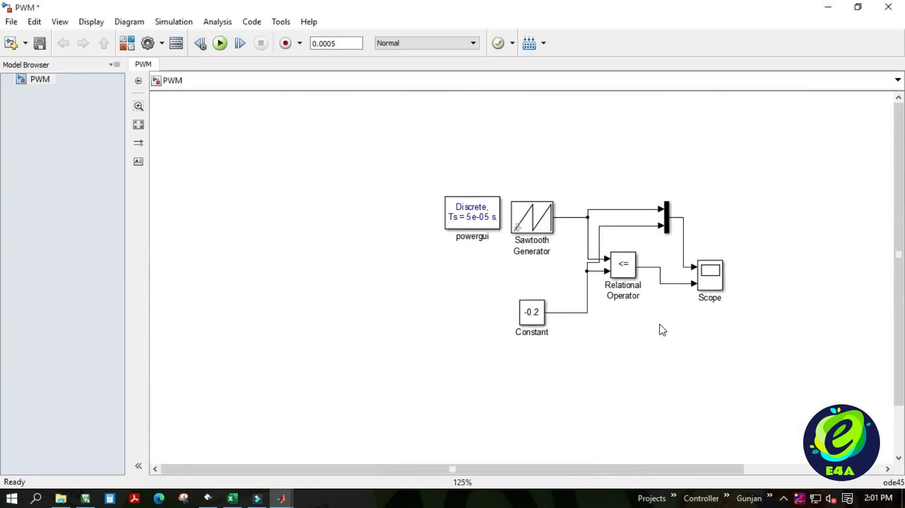
left_click_drag(838, 396, 603, 351)
scroll(631, 345, "up", 8)
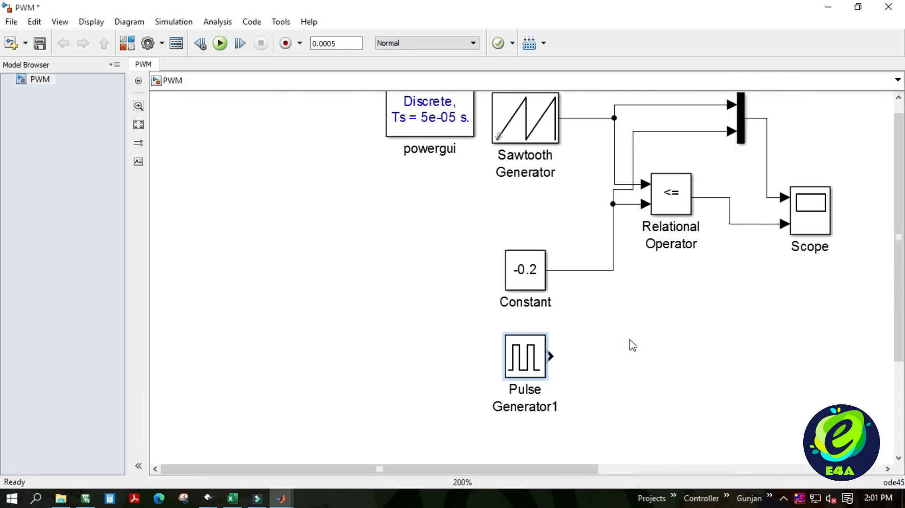
scroll(630, 345, "down", 1)
scroll(557, 355, "down", 1)
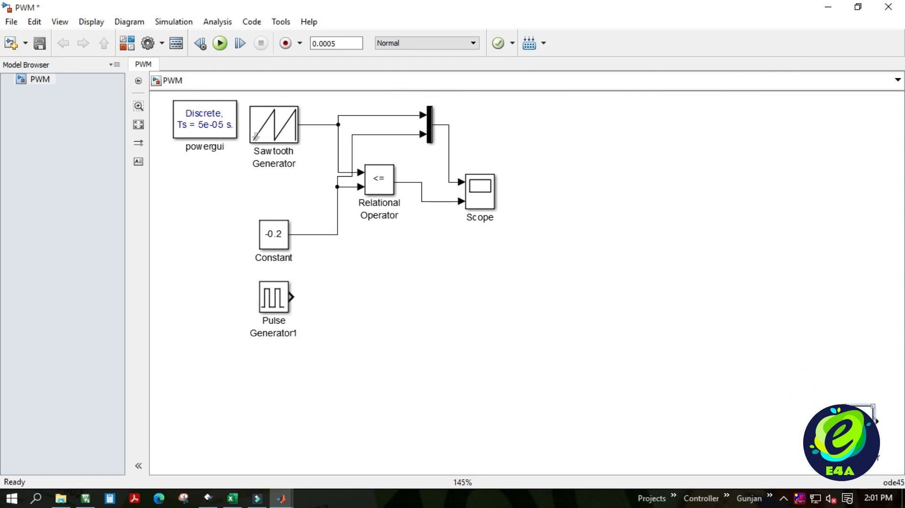
- Set the period of the Pulse Generator block to 1/20000 seconds
double_click(275, 302)
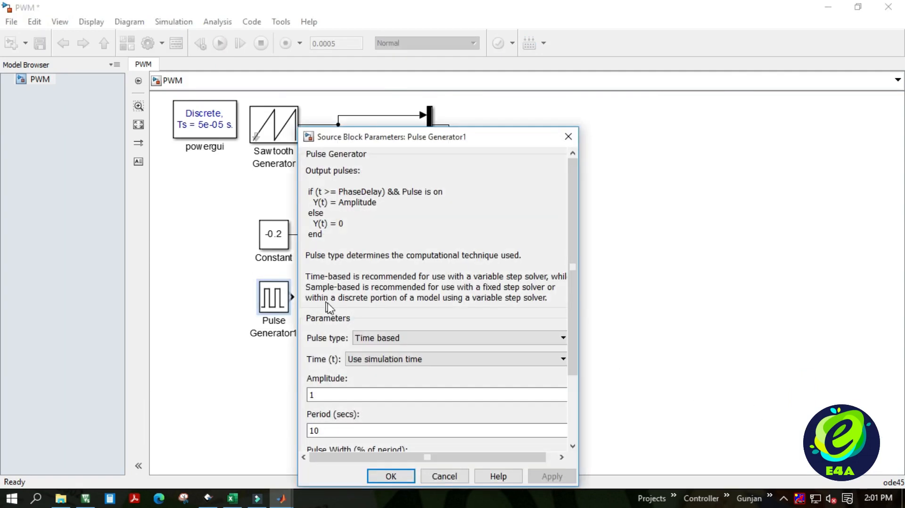
left_click_drag(375, 136, 377, 62)
double_click(326, 357)
type("1/20000")
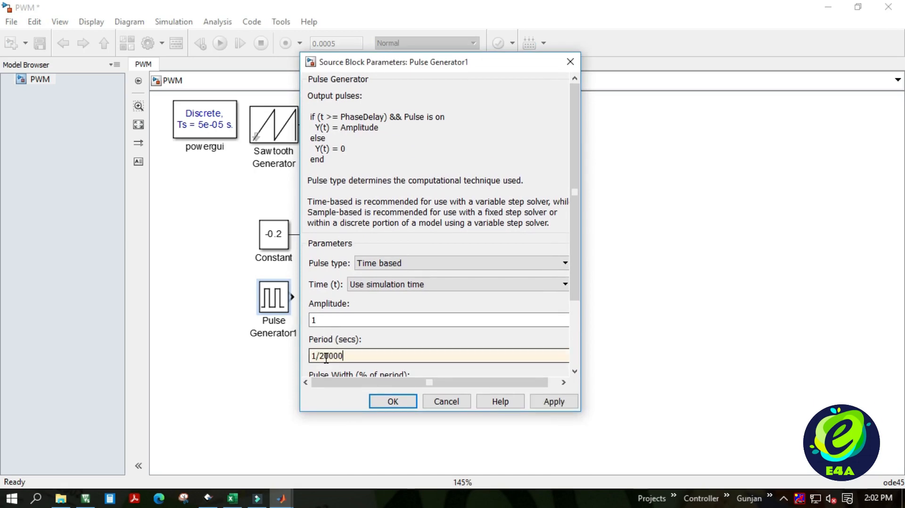
left_click_drag(571, 230, 568, 295)
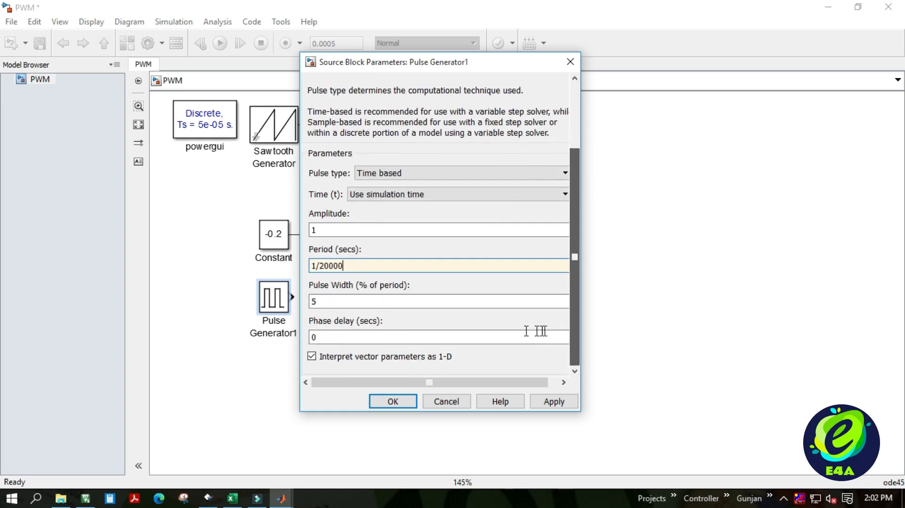
double_click(342, 302)
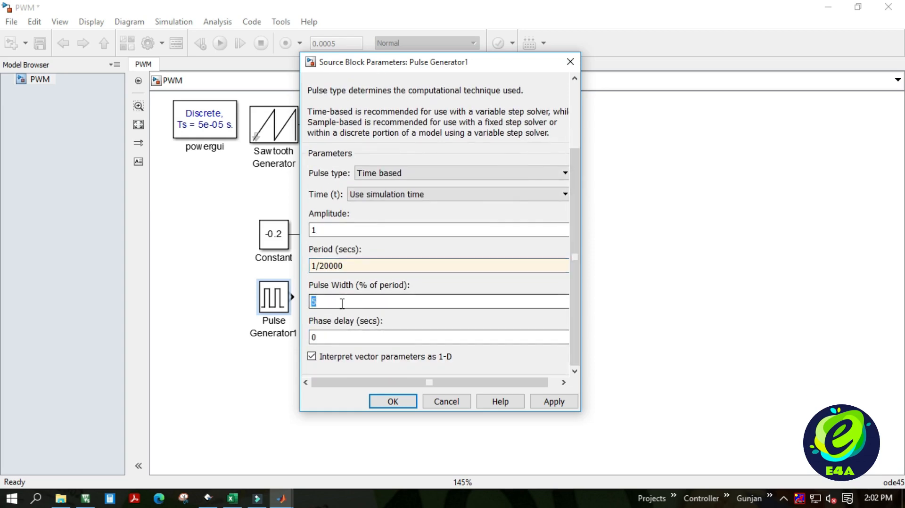
left_click(390, 401)
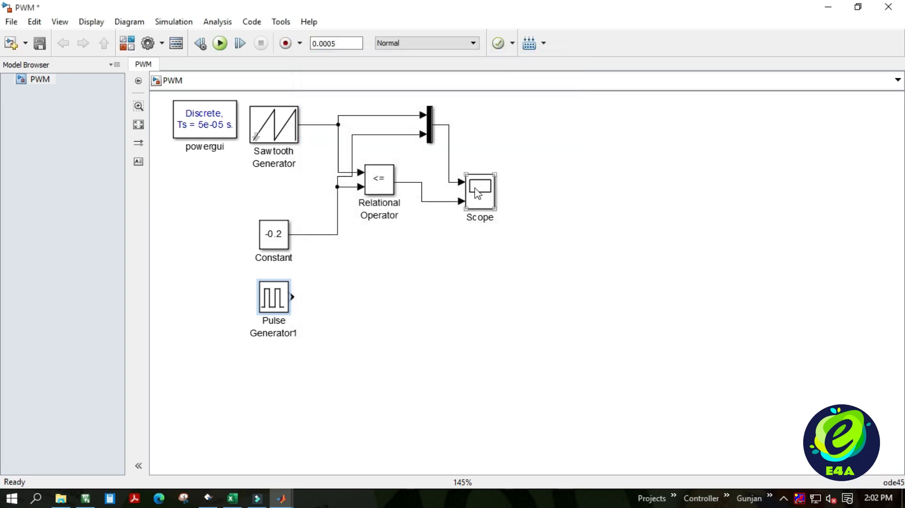
- Set the Scope's number of axes to 3 and close the Scope window
double_click(478, 193)
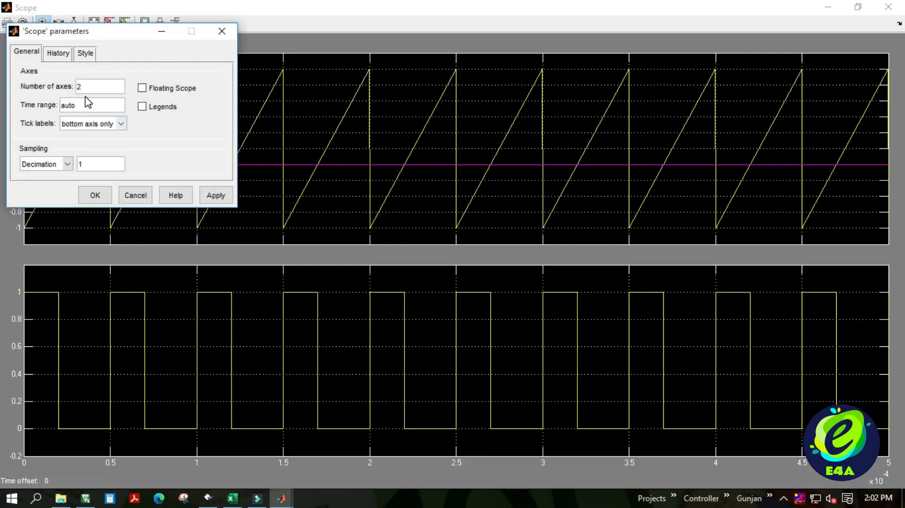
type("3")
left_click(95, 195)
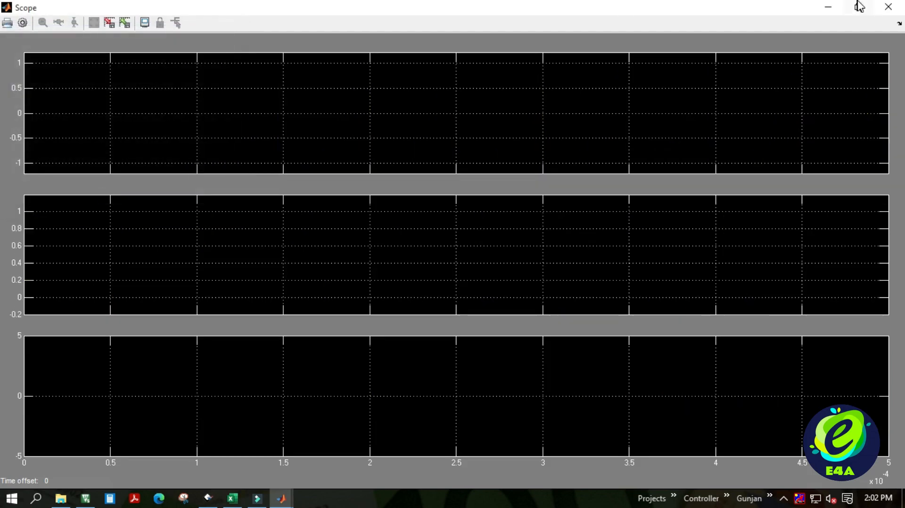
left_click(888, 7)
- Connect the Pulse Generator output to the Scope's third input and run the simulation to view its waveforms in the Scope
left_click_drag(293, 296, 459, 201)
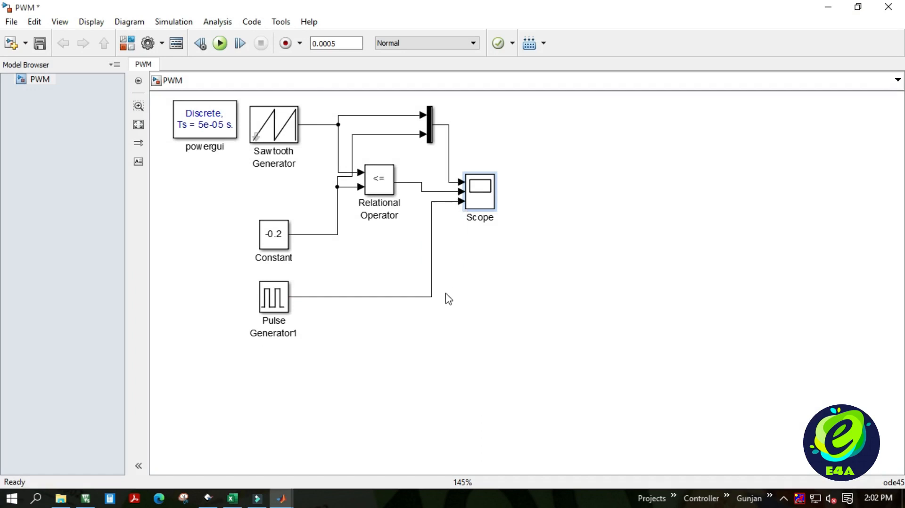
left_click(220, 43)
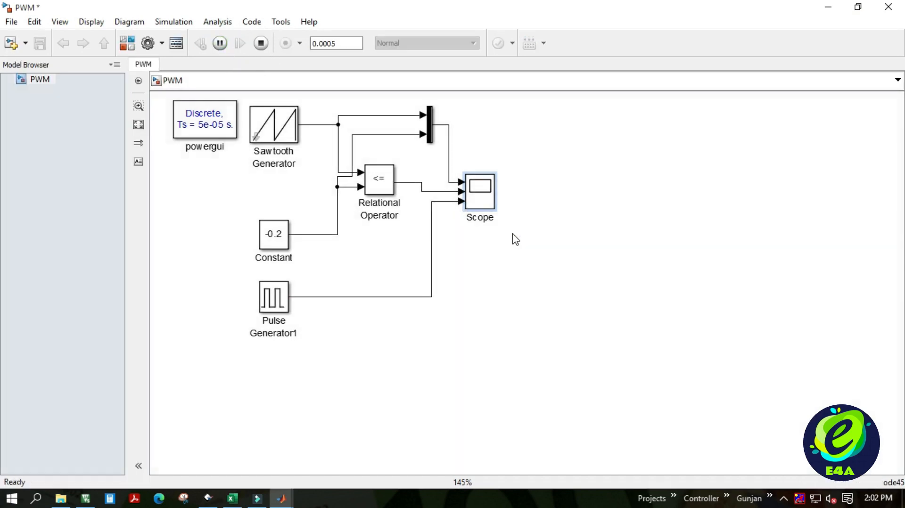
double_click(479, 191)
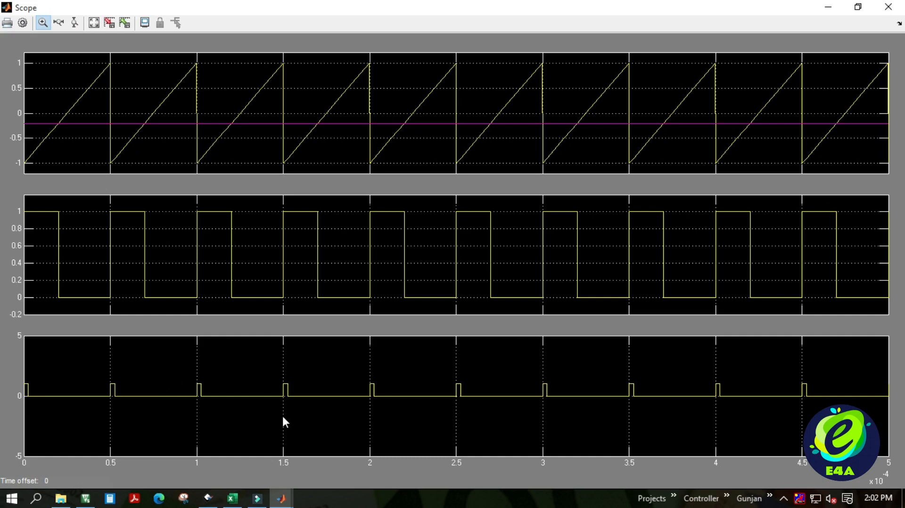
- Set the Y range of the Scope's third axis to a minimum of -0.2 and a maximum of 1.2
right_click(201, 360)
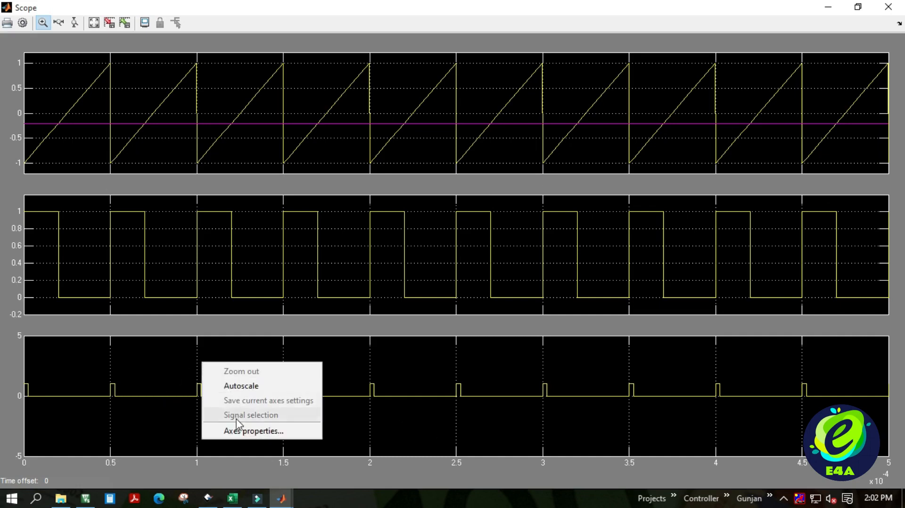
left_click(241, 431)
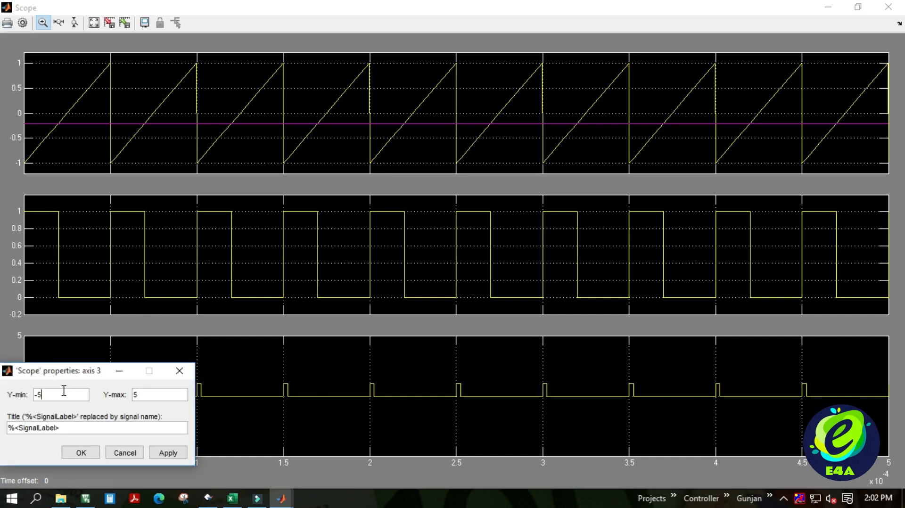
type("1.")
key("Tab")
type("1.2")
key("shift+Tab")
type("-0.2")
key("Tab")
key("Tab")
key("Tab")
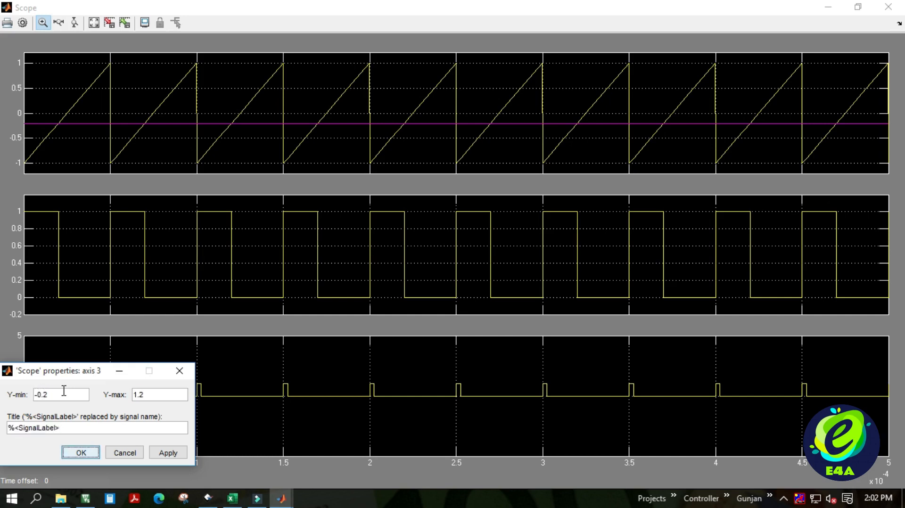
left_click(81, 453)
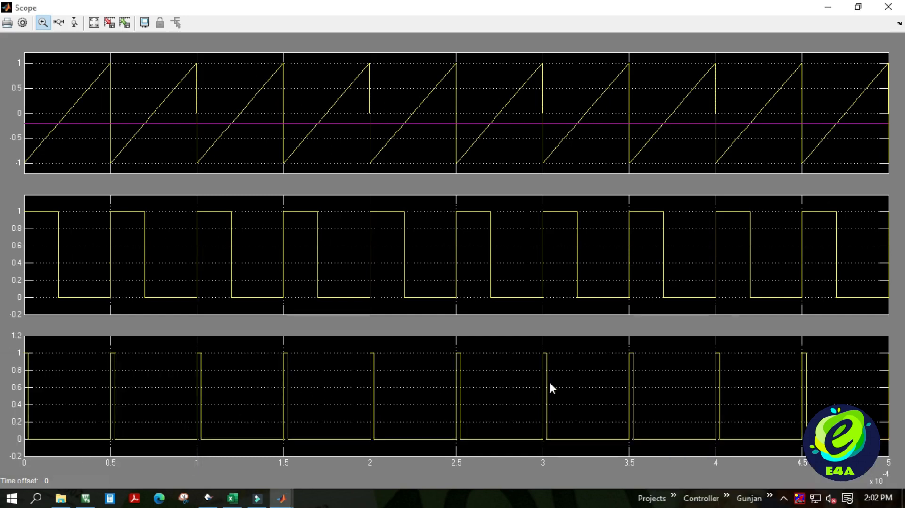
- Set the Pulse Generator's pulse width to 50% of the period and rerun the simulation to view the waveforms in the Scope
left_click(828, 7)
double_click(285, 301)
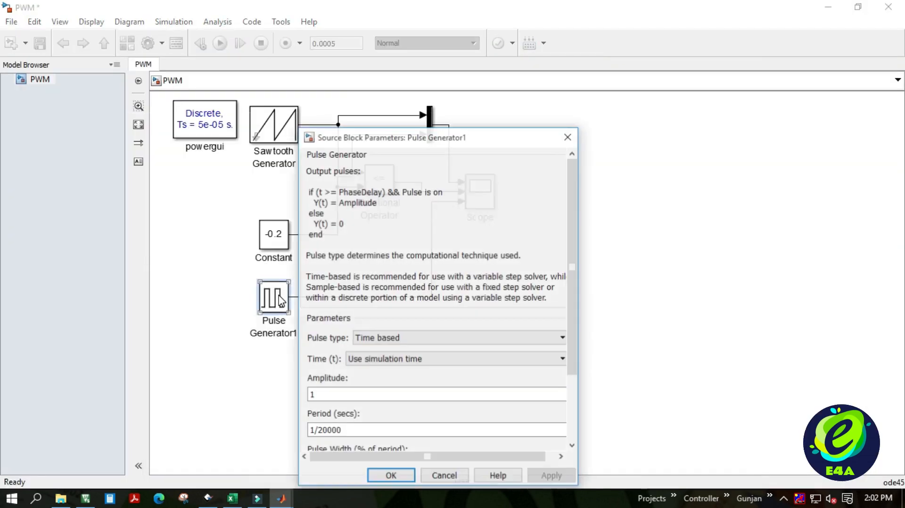
left_click(573, 421)
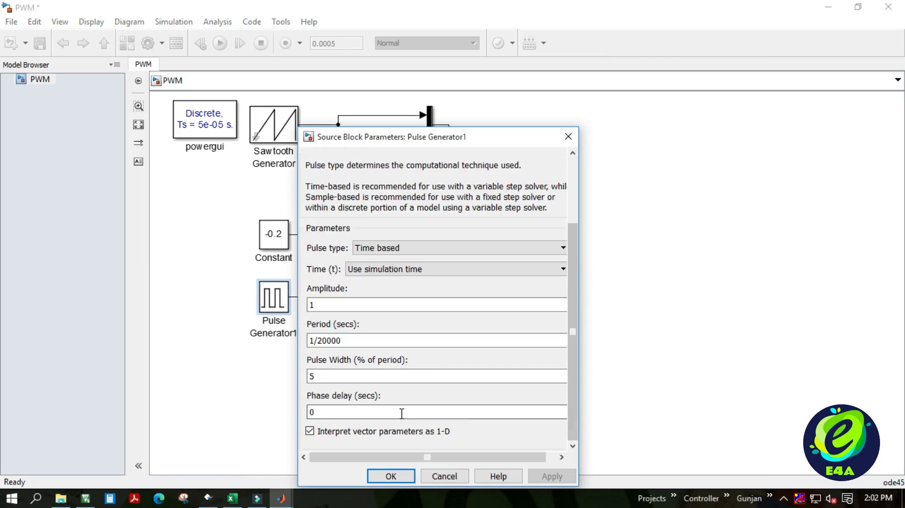
double_click(401, 414)
double_click(398, 379)
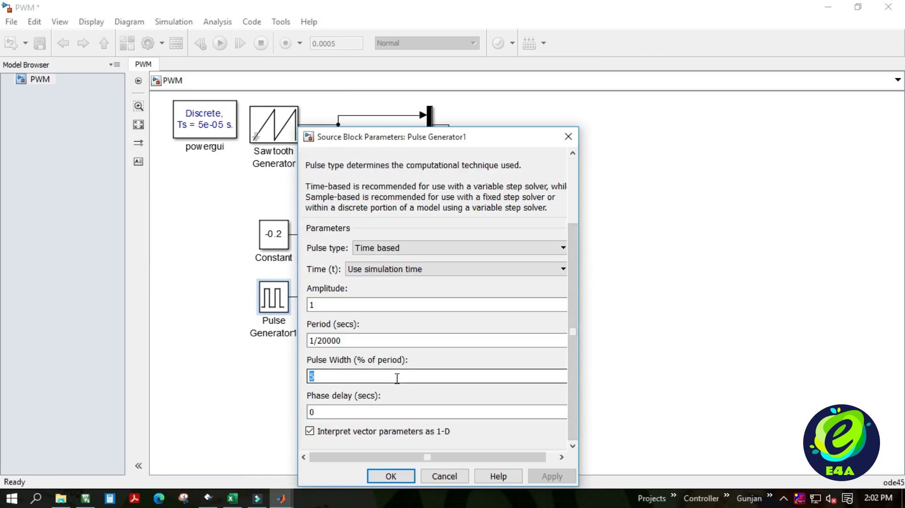
type("50")
left_click(391, 476)
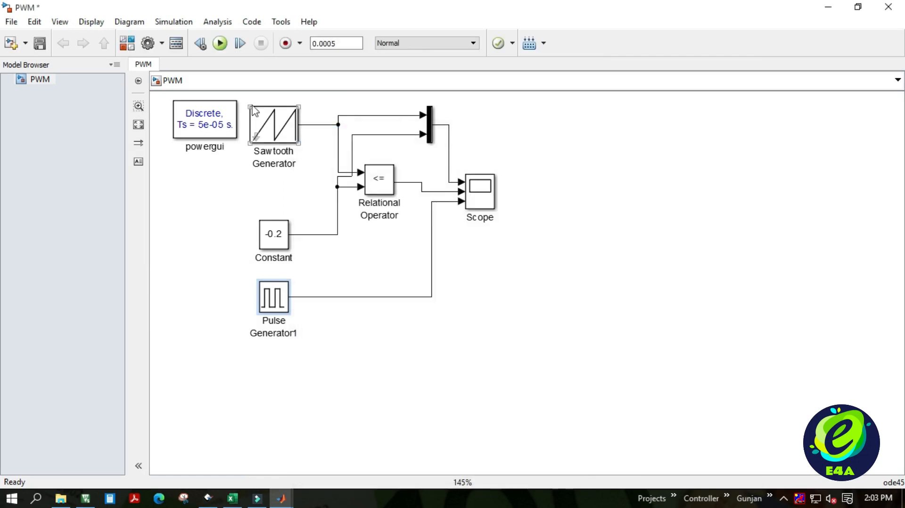
left_click(219, 43)
double_click(474, 193)
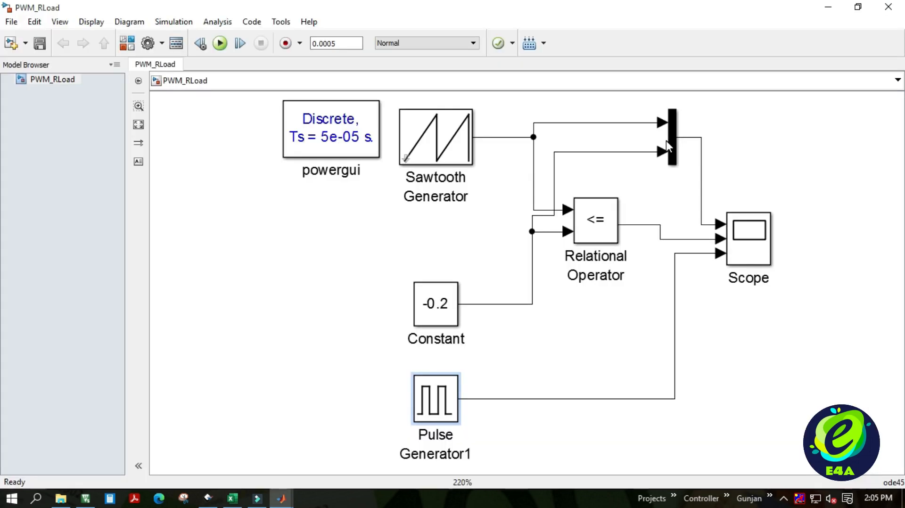
- Delete the Sawtooth Generator and the Mux block together with their signal lines from the PWM_RLoad model
left_click(447, 144)
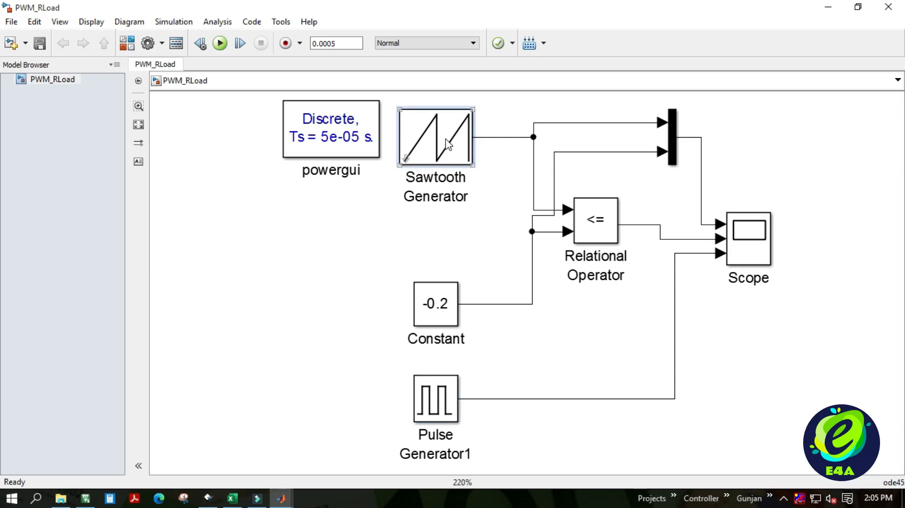
key("Delete")
left_click(495, 138)
key("Delete")
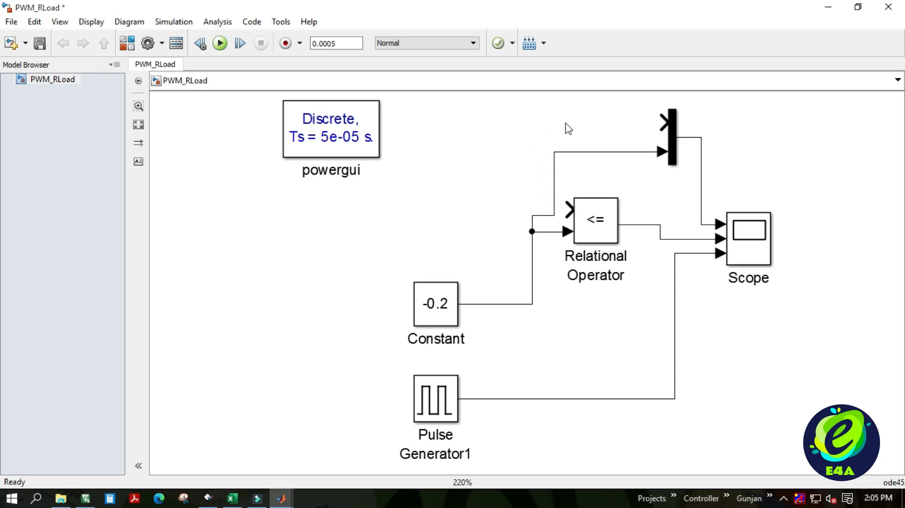
left_click(621, 153)
key("Delete")
left_click(673, 140)
key("Delete")
left_click(690, 139)
key("Delete")
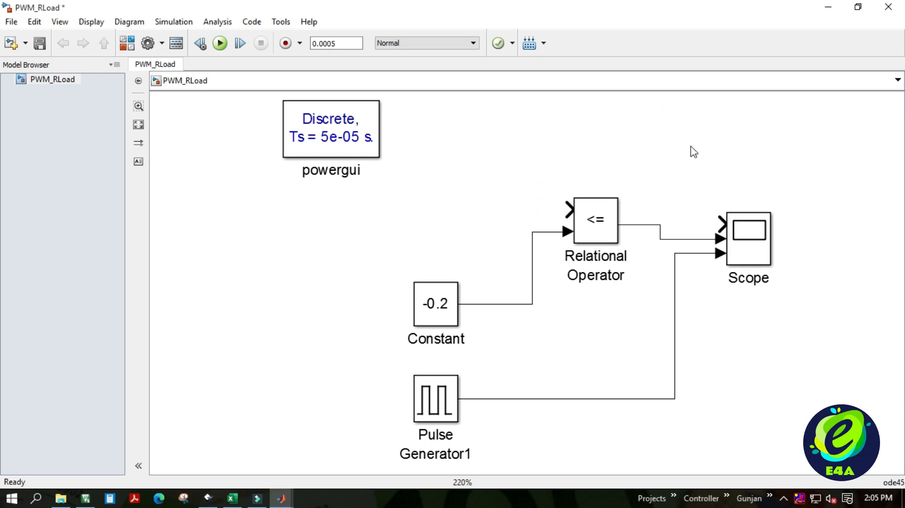
- Delete the Relational Operator and the Constant block together with the signal lines attached to them
left_click(674, 239)
key("Delete")
left_click(602, 228)
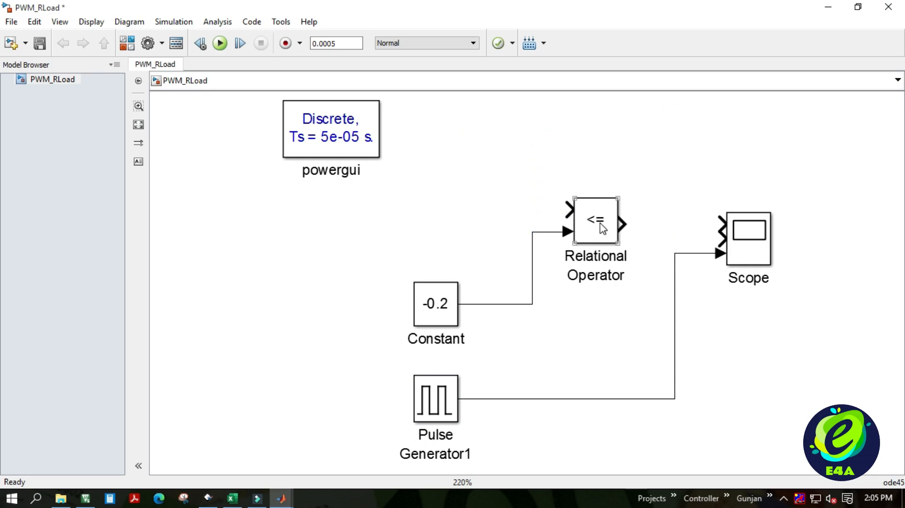
key("Delete")
left_click(547, 233)
key("Delete")
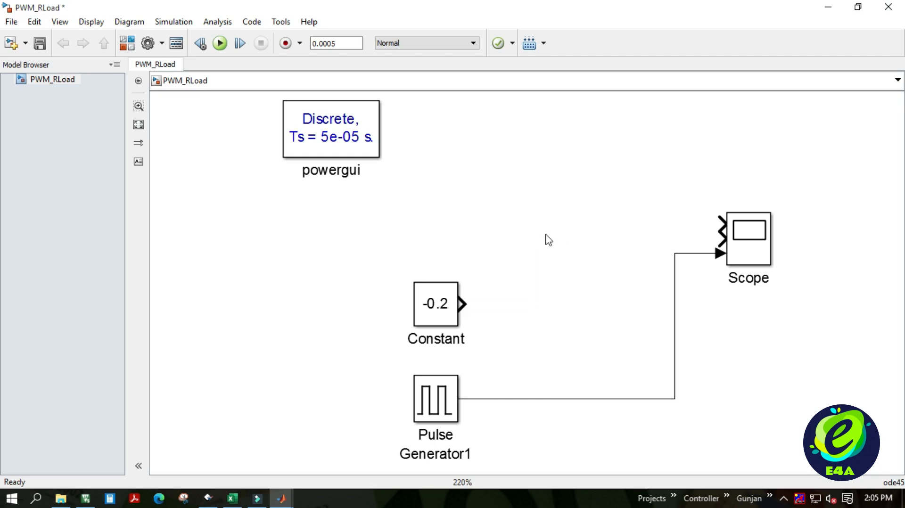
left_click(437, 298)
key("Delete")
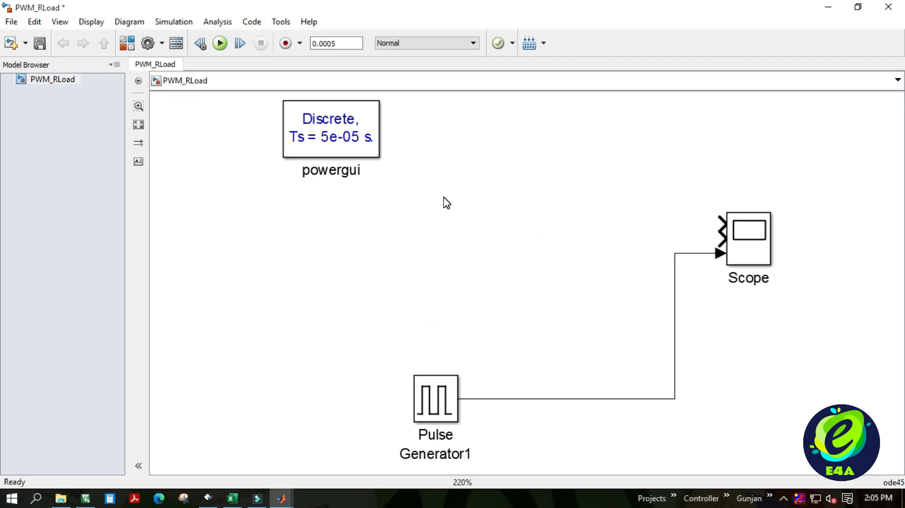
- Open the block library and search it for DC voltage blocks
left_click(127, 43)
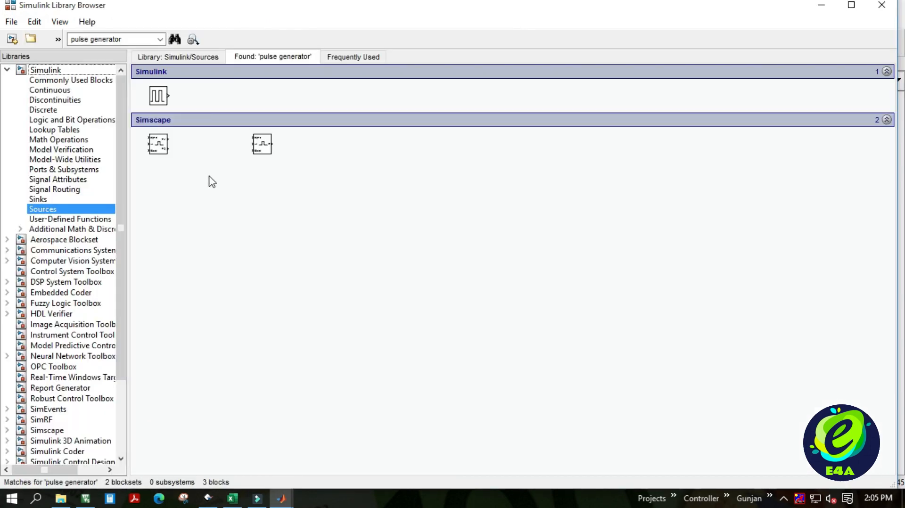
left_click(141, 39)
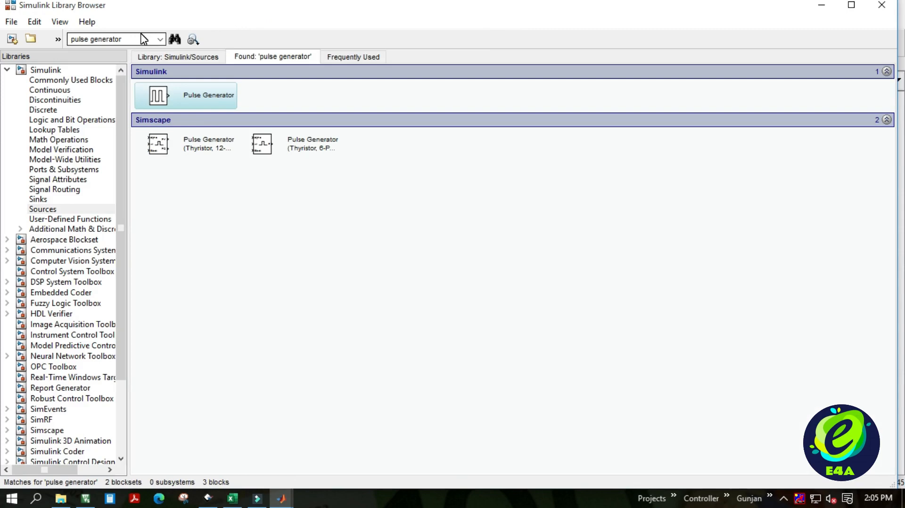
key("ctrl+a")
type("dc volatge")
key("Return")
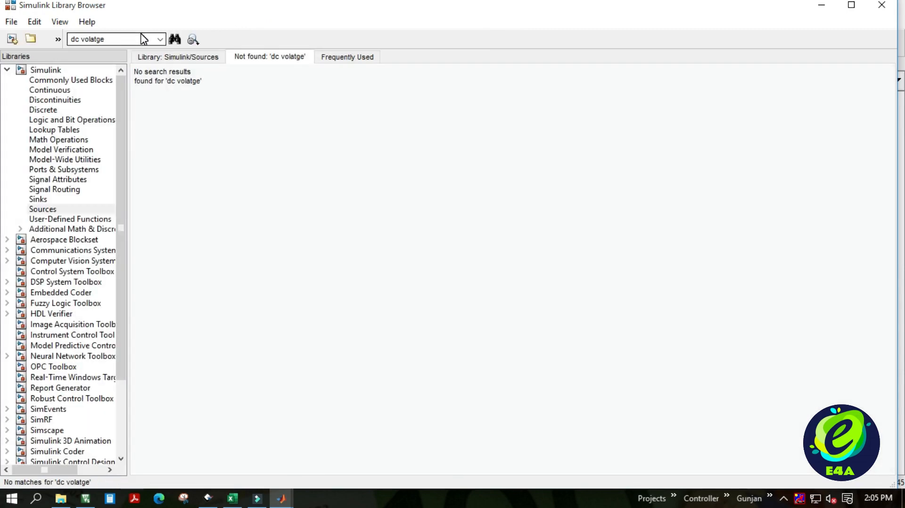
- Correct the library search to "dc voltage" and add the SimPowerSystems DC Voltage Source to the PWM_RLoad model
left_click(134, 39)
left_click(133, 39)
key("Left")
key("Left")
key("Left")
key("BackSpace")
key("Right")
type("a")
key("Return")
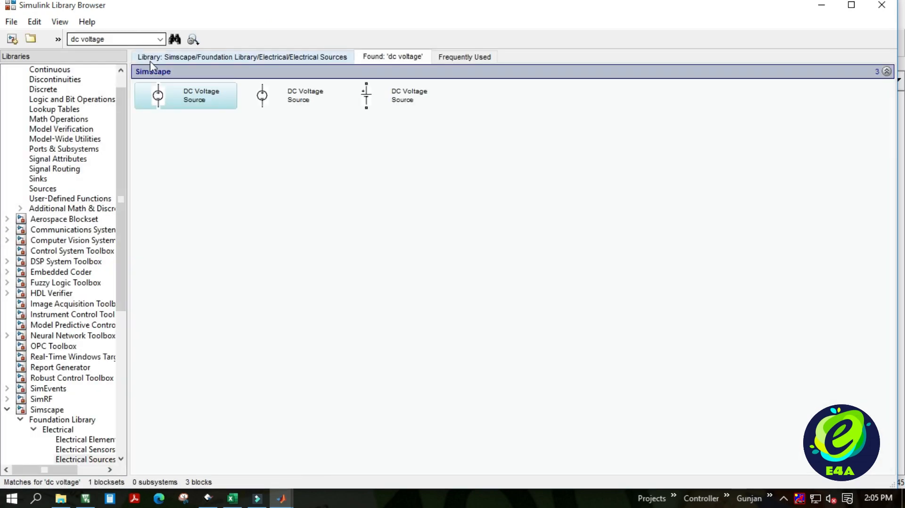
right_click(377, 100)
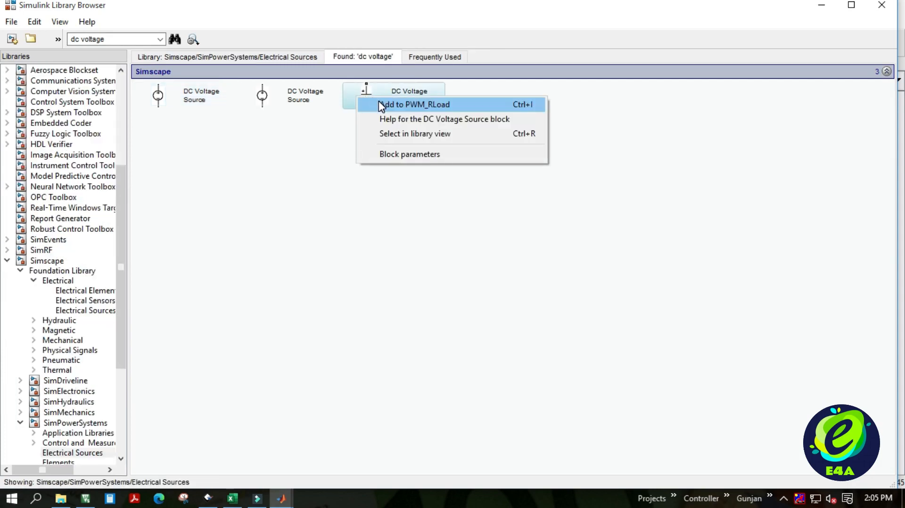
left_click(382, 105)
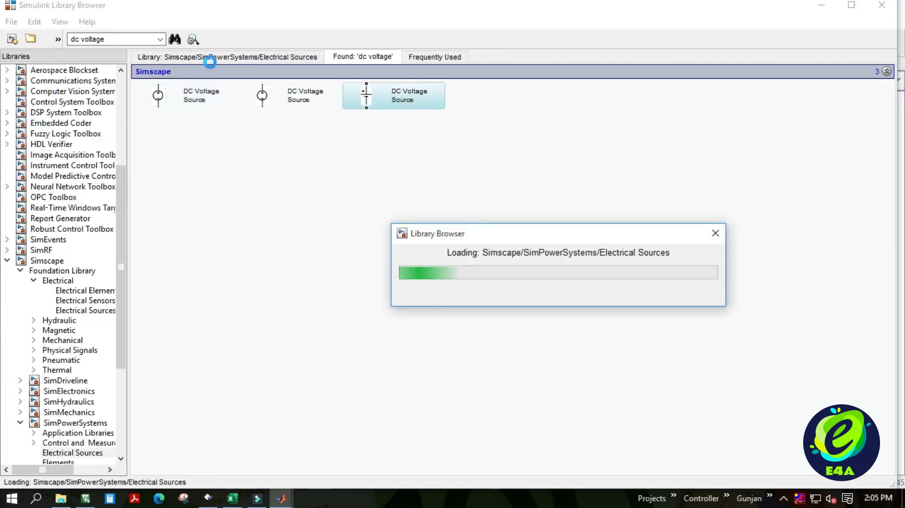
- Search the library for "mosfet" and add the SimPowerSystems Mosfet block to PWM_RLoad
left_click(119, 39)
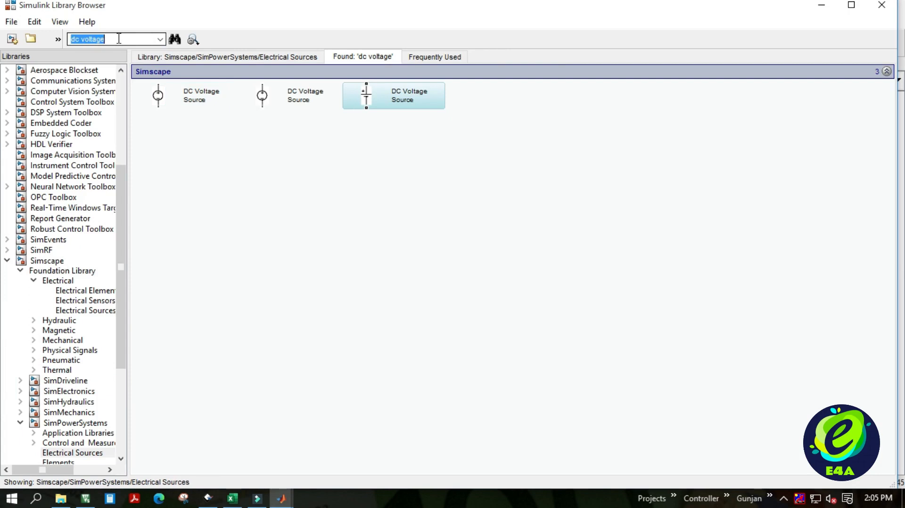
type("mosfet")
key("Return")
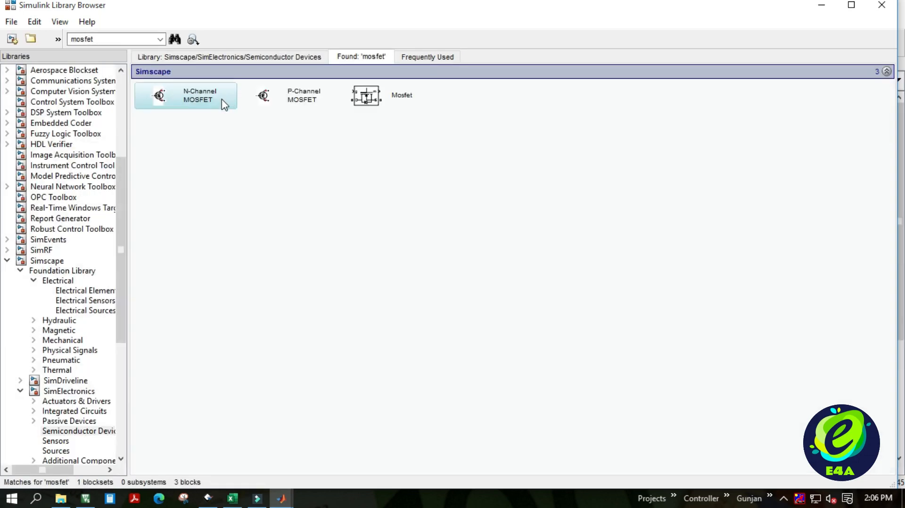
right_click(367, 98)
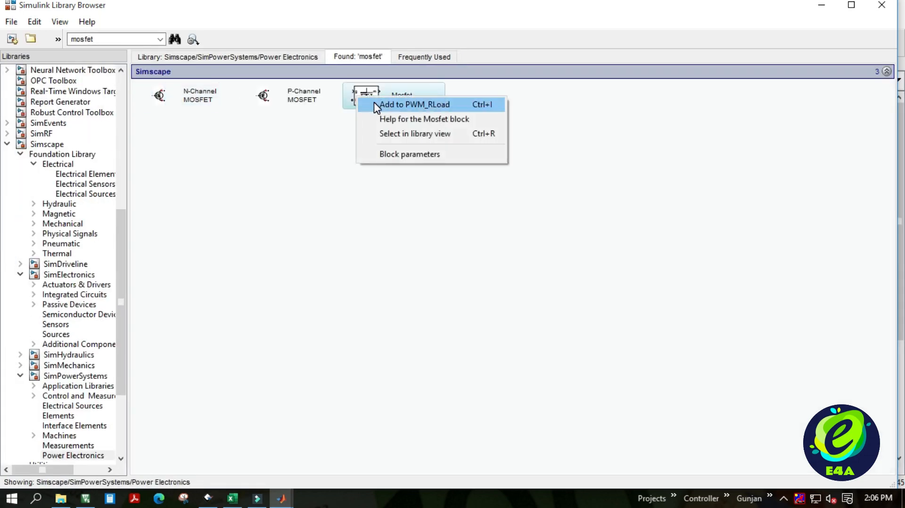
left_click(374, 105)
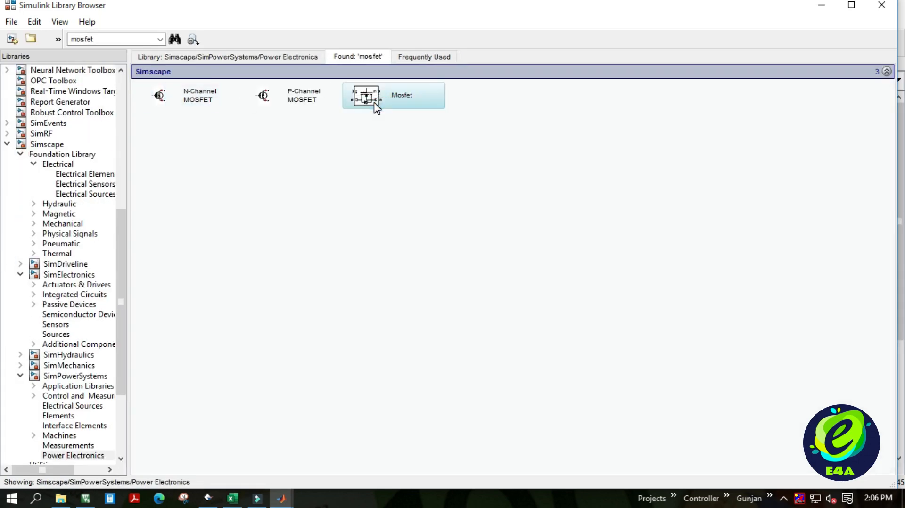
- Search the library for "series rlc" and add the Series RLC Branch block to PWM_RLoad
left_click(114, 40)
type("ser")
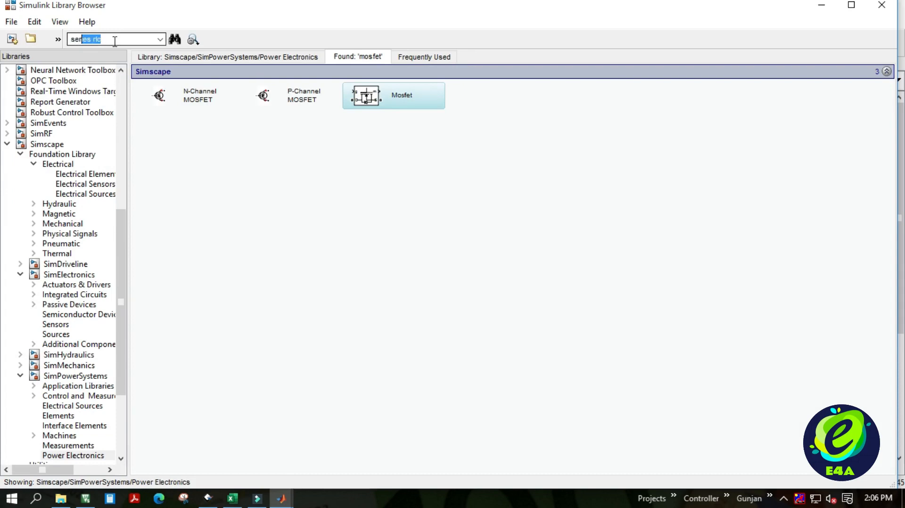
type("ies rlc")
key("Return")
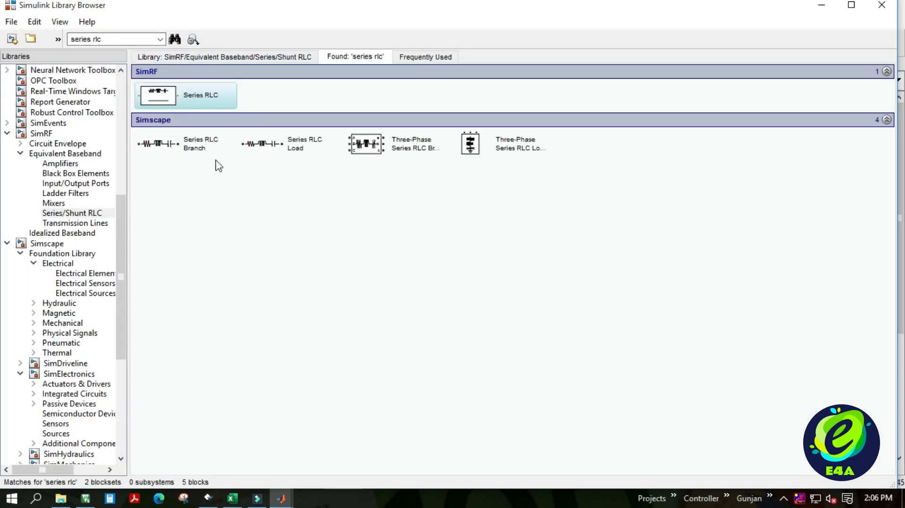
left_click(179, 146)
left_click(183, 152)
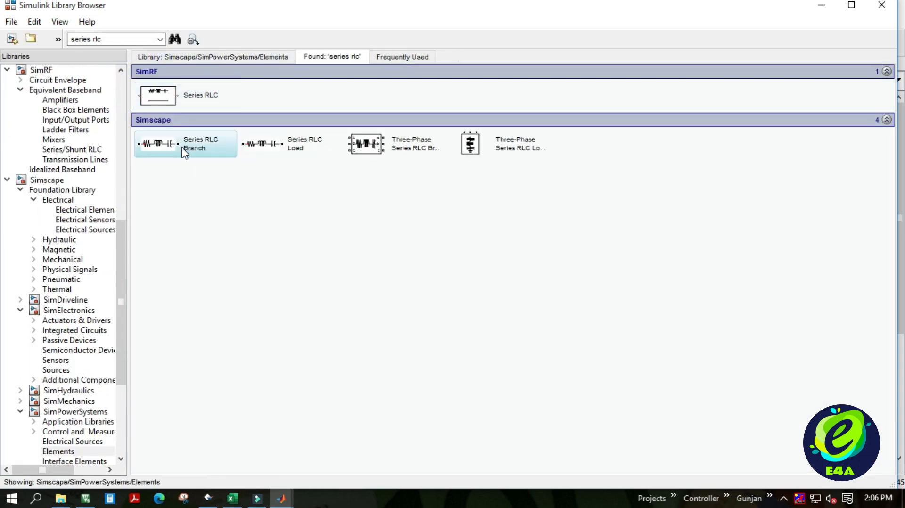
- Search the library for "voltage measurement" and add the Voltage Measurement block to PWM_RLoad
left_click(125, 37)
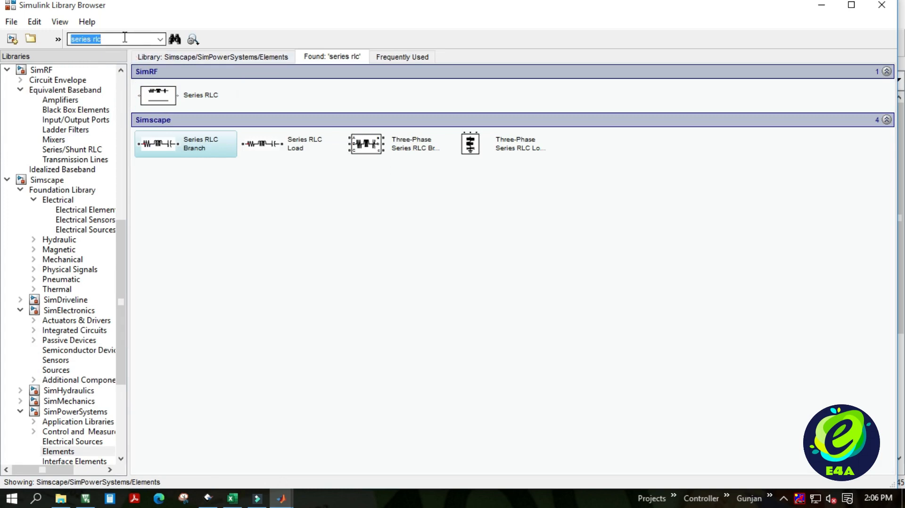
key("BackSpace")
type("voltage measurement")
key("Return")
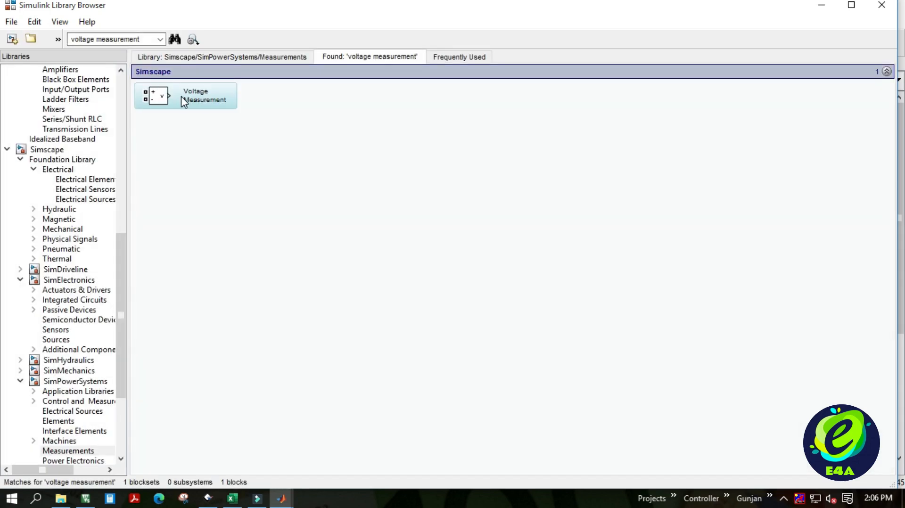
right_click(182, 98)
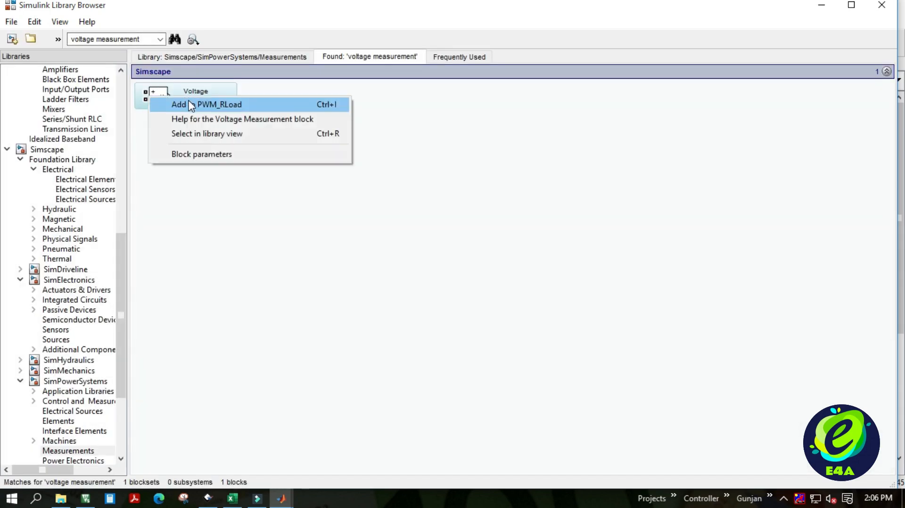
left_click(189, 101)
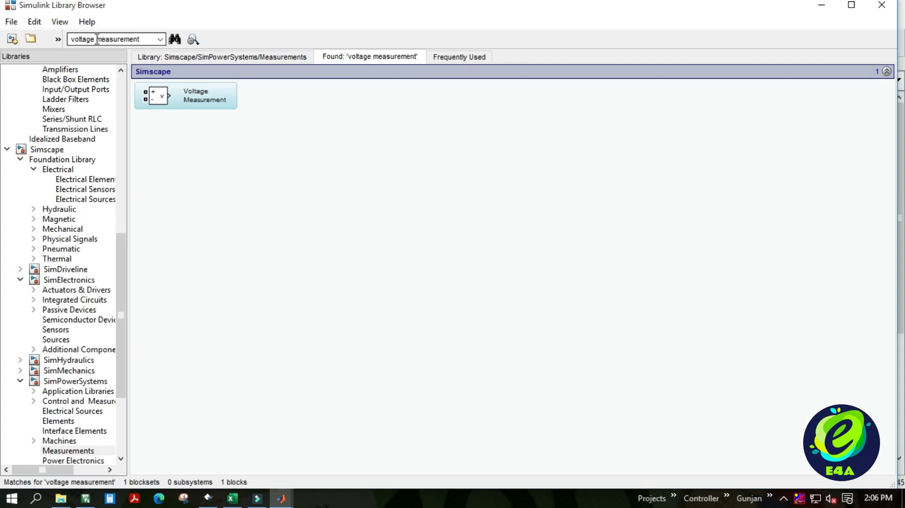
- Change the library search to "current measurement", add the Current Measurement block to PWM_RLoad and return to the model
left_click(71, 40)
left_click_drag(72, 39, 99, 40)
key("BackSpace")
type("current")
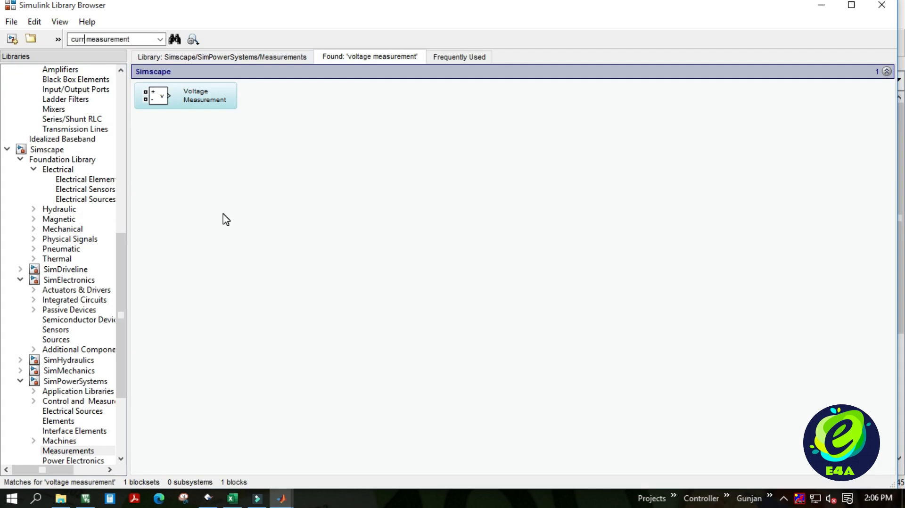
key("Return")
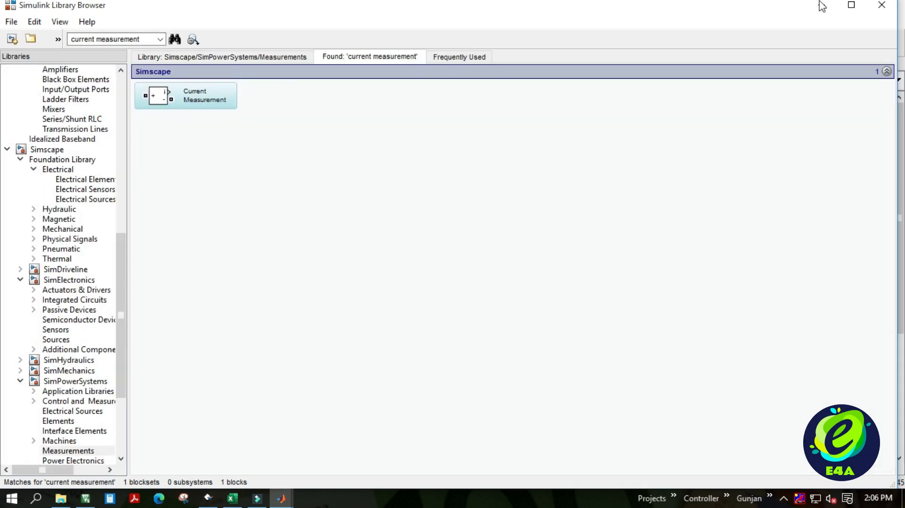
left_click(851, 5)
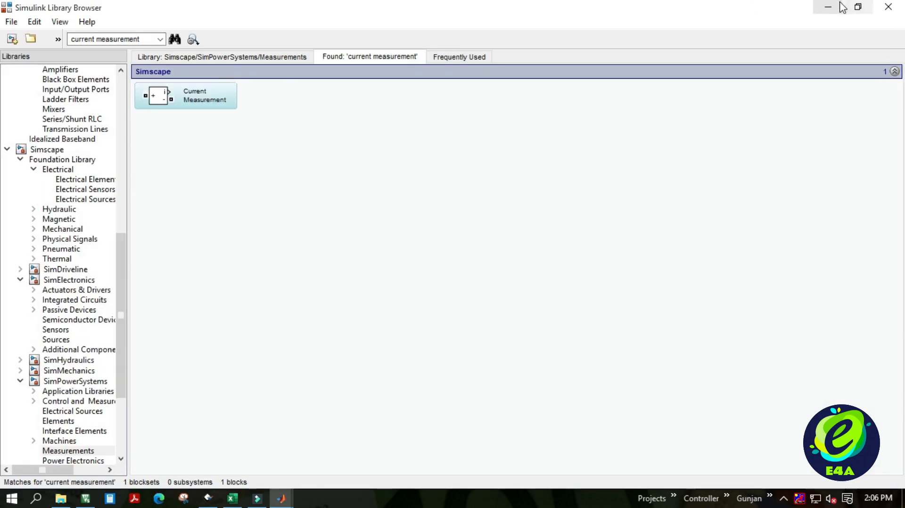
right_click(218, 98)
left_click(277, 106)
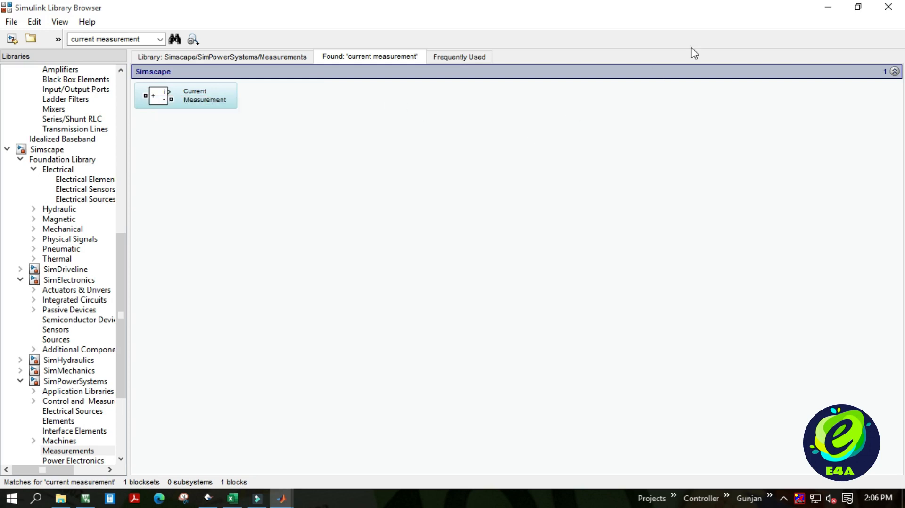
left_click(827, 7)
- Move the whole stack of newly added blocks to the empty canvas area left of the powergui block
scroll(582, 255, "down", 2)
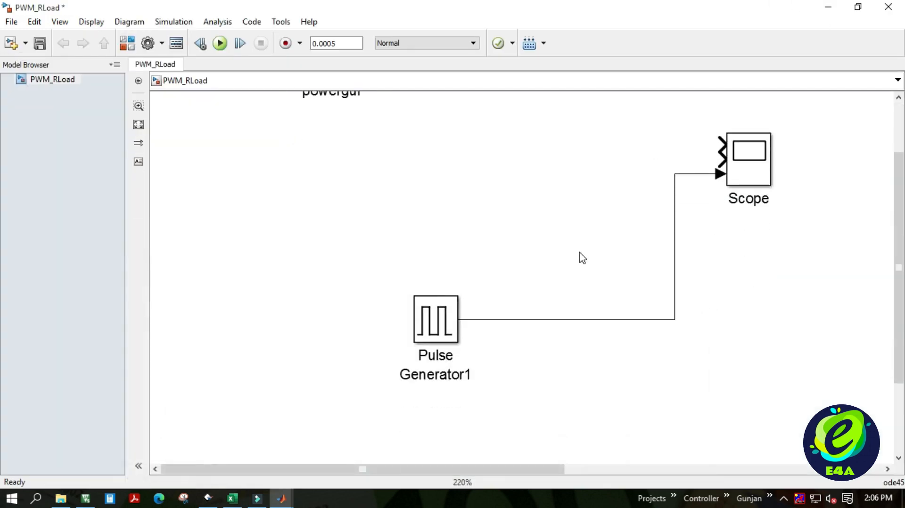
scroll(578, 249, "down", 5)
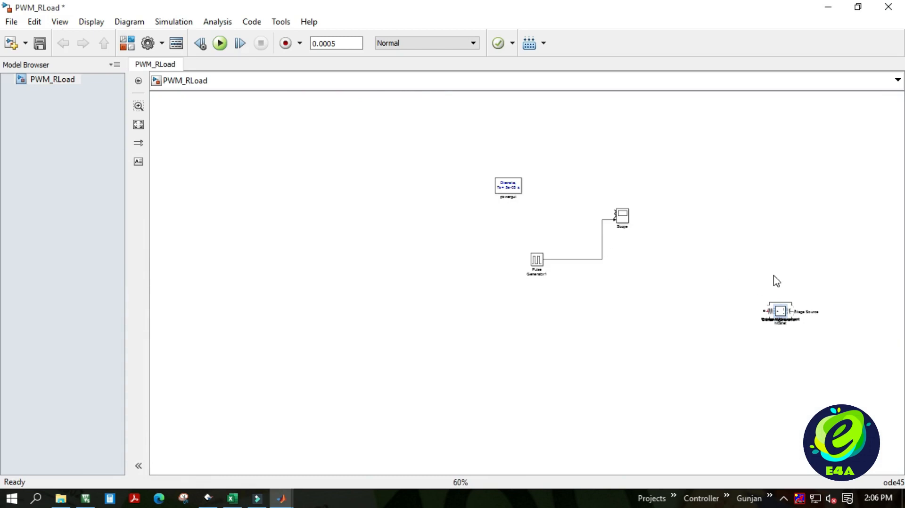
left_click_drag(773, 274, 819, 350)
left_click_drag(783, 321, 246, 229)
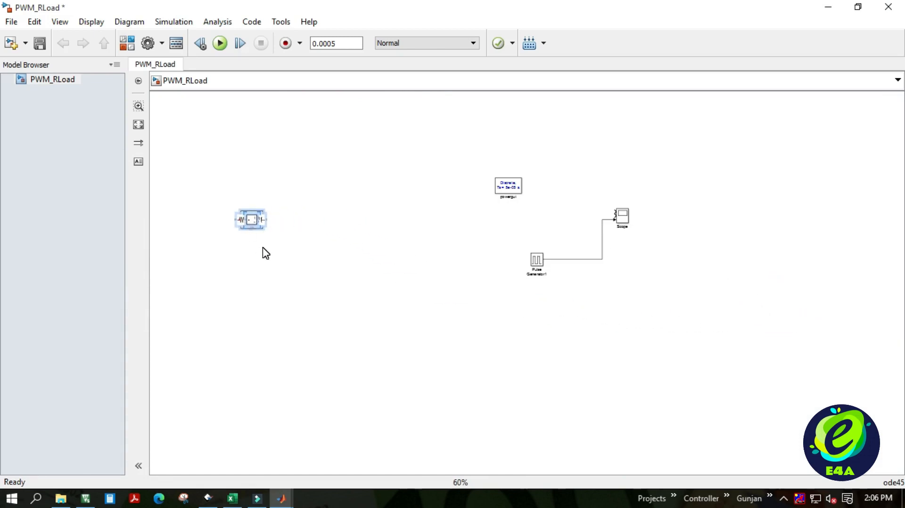
- Pull the Current Measurement and Voltage Measurement blocks out of the stack and place them side by side left of it
scroll(263, 247, "up", 5)
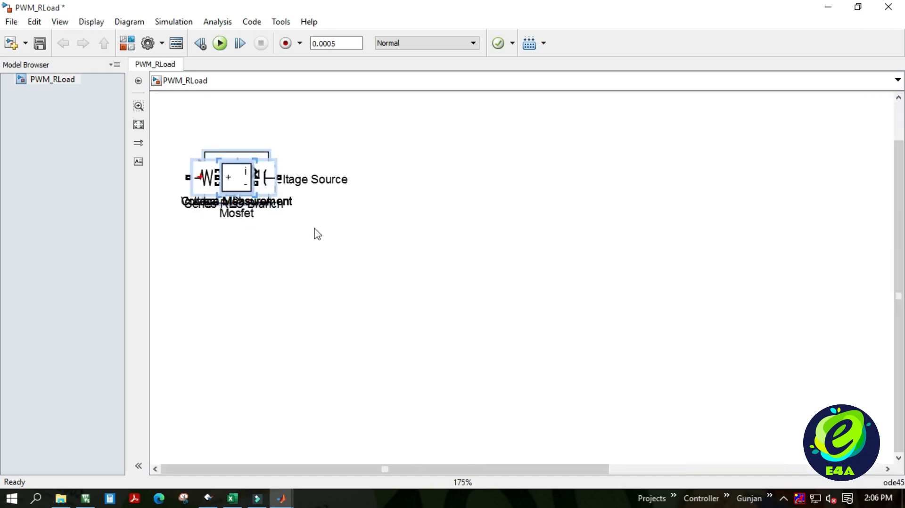
left_click_drag(239, 187, 384, 161)
left_click(579, 290)
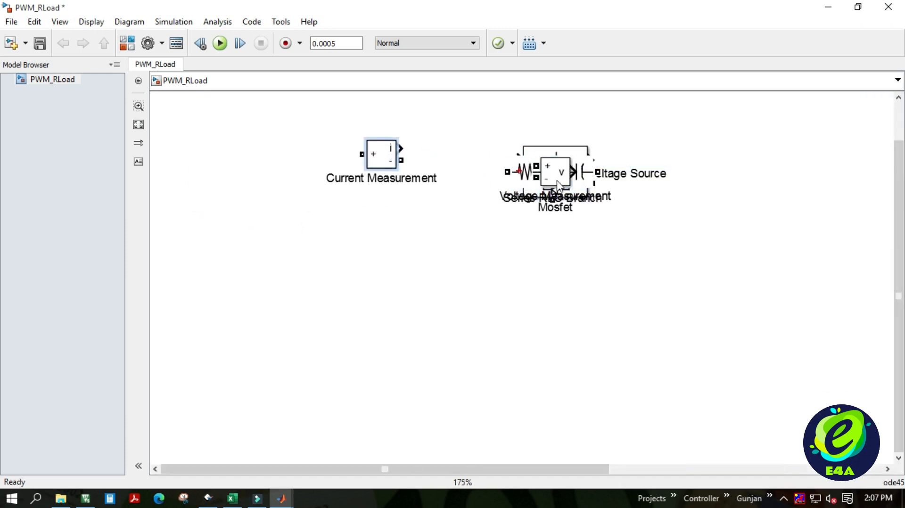
left_click_drag(558, 184, 464, 165)
- Move the Series RLC Branch out of the stack to below the Mosfet and rotate it 90° to stand vertically
left_click(558, 181)
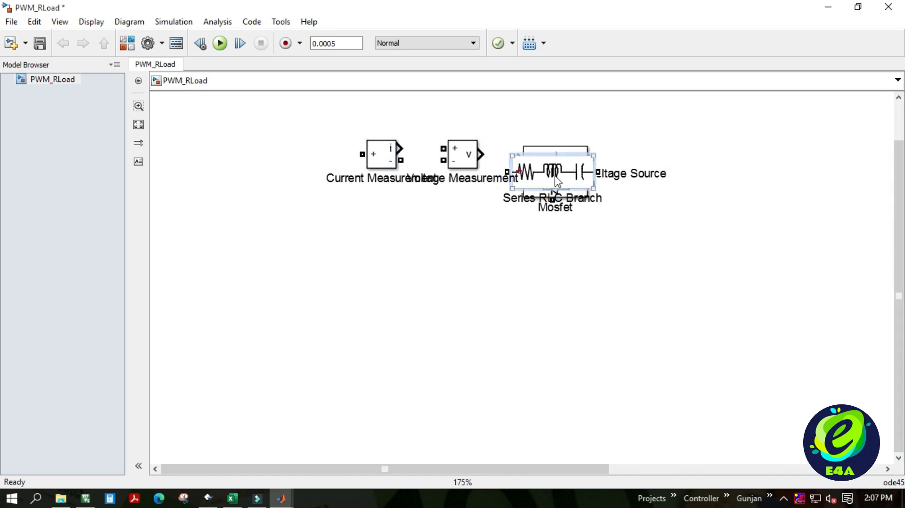
left_click_drag(557, 182, 539, 278)
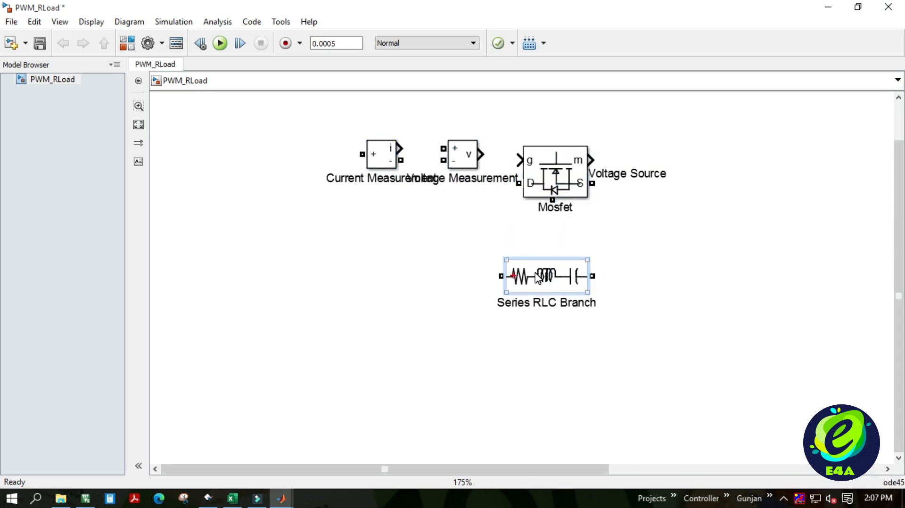
key("ctrl+r")
- Set the Series RLC Branch's branch type to R with a resistance of 50 ohms
double_click(552, 278)
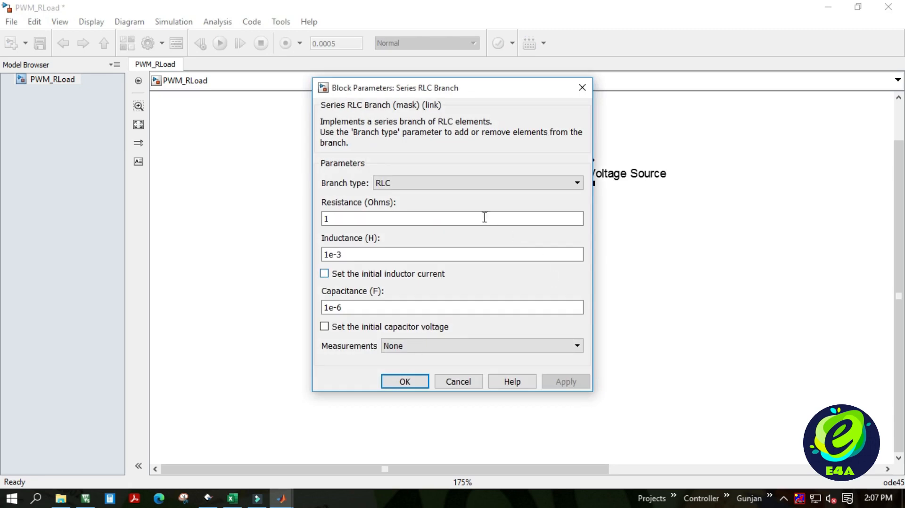
left_click(463, 185)
left_click(461, 206)
double_click(455, 215)
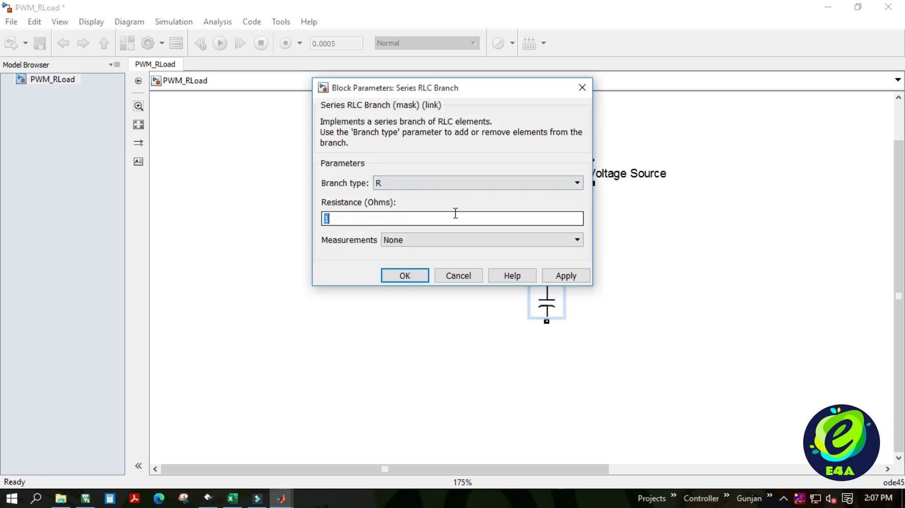
type("50")
left_click(416, 273)
- Rename the resistor block as "50 Ohm"
double_click(484, 275)
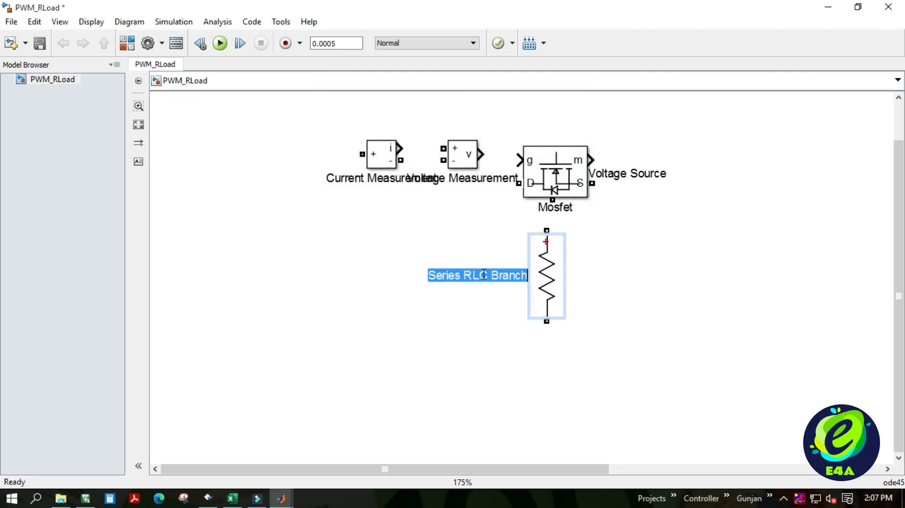
type("50 Ohm")
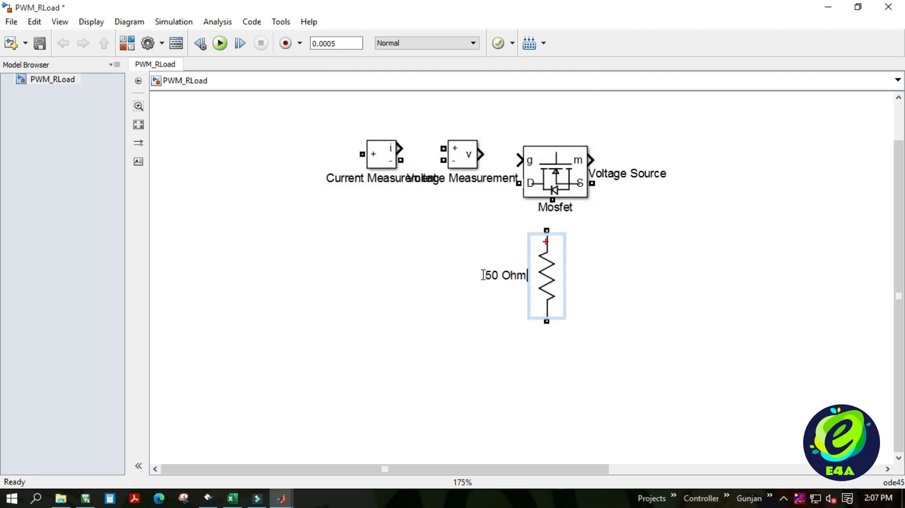
left_click(496, 366)
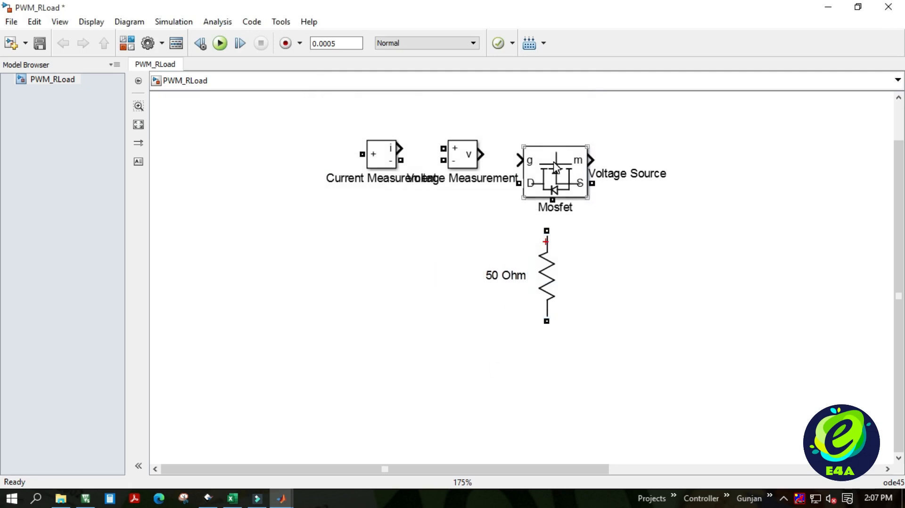
- Move the Mosfet below the 50 Ohm resistor, rotate it 90° to stand vertically and hide its measurement port
left_click_drag(555, 171, 549, 403)
key("ctrl+r")
double_click(549, 402)
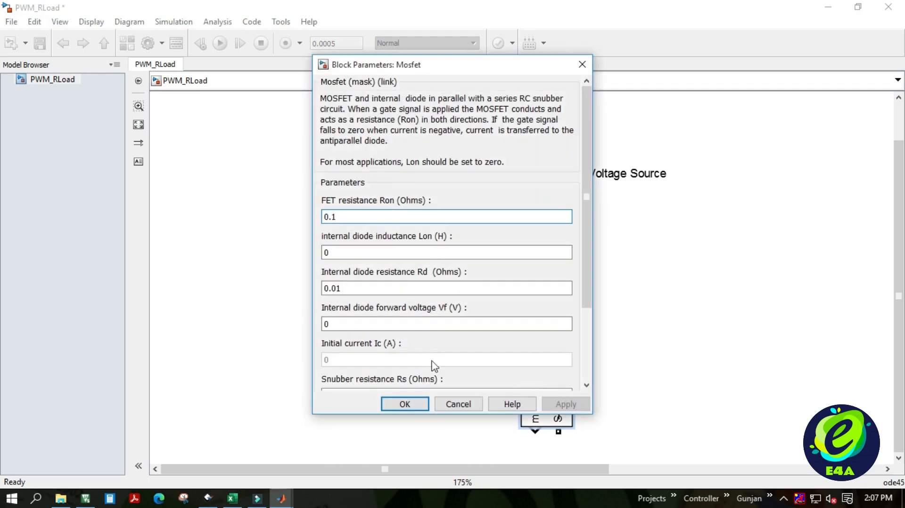
scroll(457, 344, "down", 3)
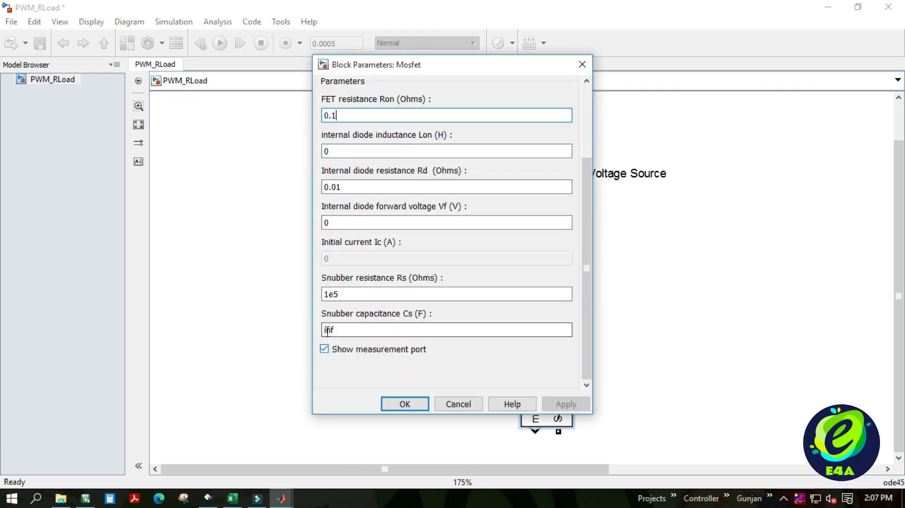
left_click(325, 350)
left_click(415, 405)
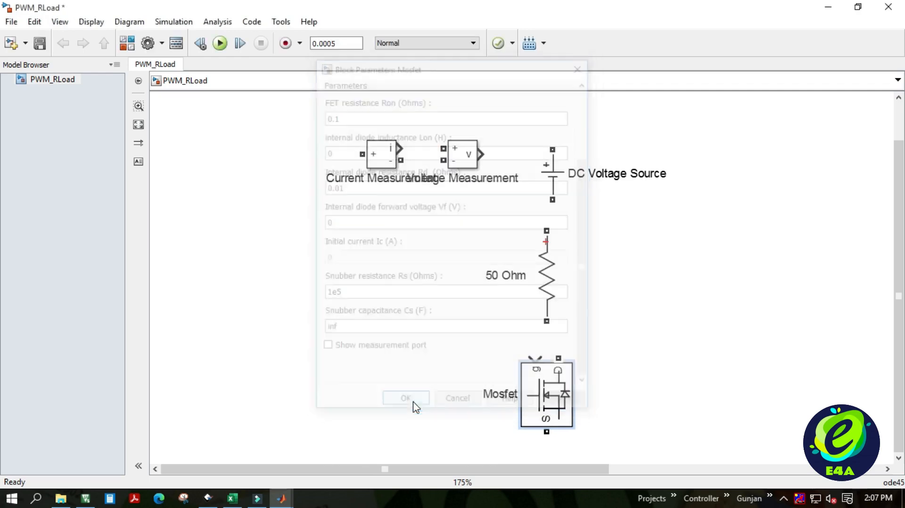
- Align the Mosfet's drain under the 50 Ohm resistor and wire it to the resistor's lower terminal
left_click_drag(547, 398, 535, 399)
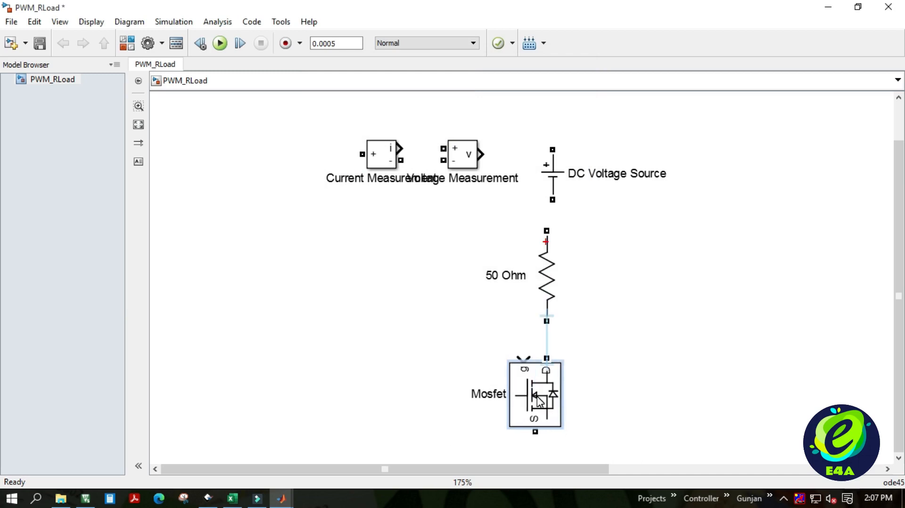
left_click_drag(547, 358, 547, 322)
- Move the DC Voltage Source well to the left of the Mosfet and accept its amplitude of 100 V
left_click_drag(554, 181, 214, 338)
double_click(214, 337)
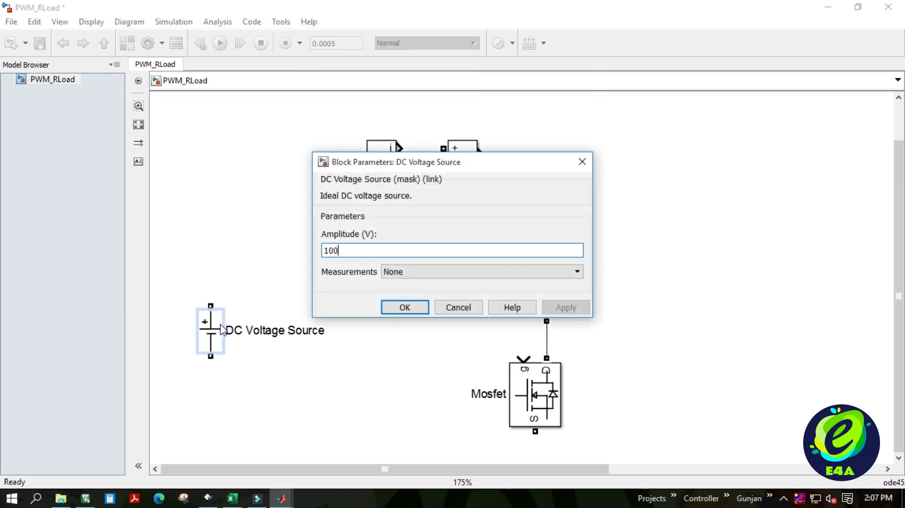
left_click(391, 308)
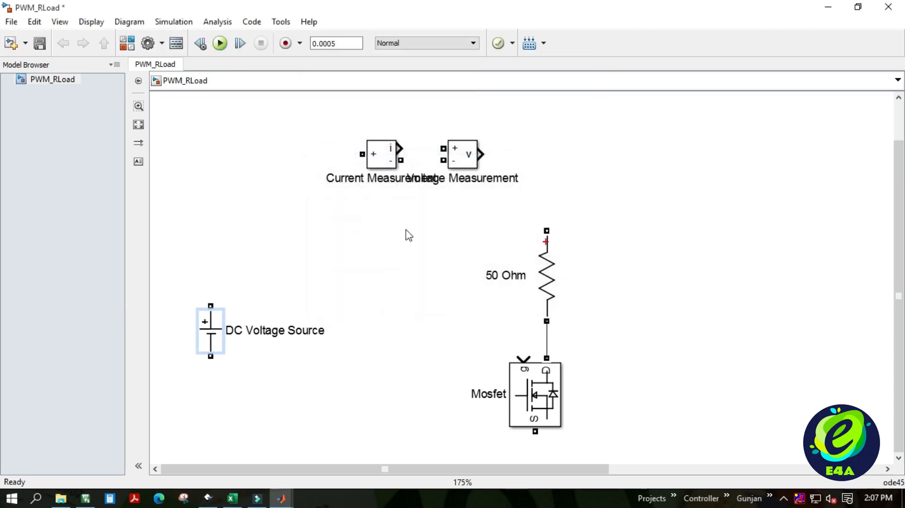
- Wire the Current Measurement in series between the source's positive terminal and the resistor, and close the loop from the Mosfet's source to the negative terminal
mouse_move(382, 162)
left_mouse_down()
mouse_move(363, 218)
mouse_move(358, 207)
mouse_move(485, 204)
mouse_move(547, 225)
left_mouse_up()
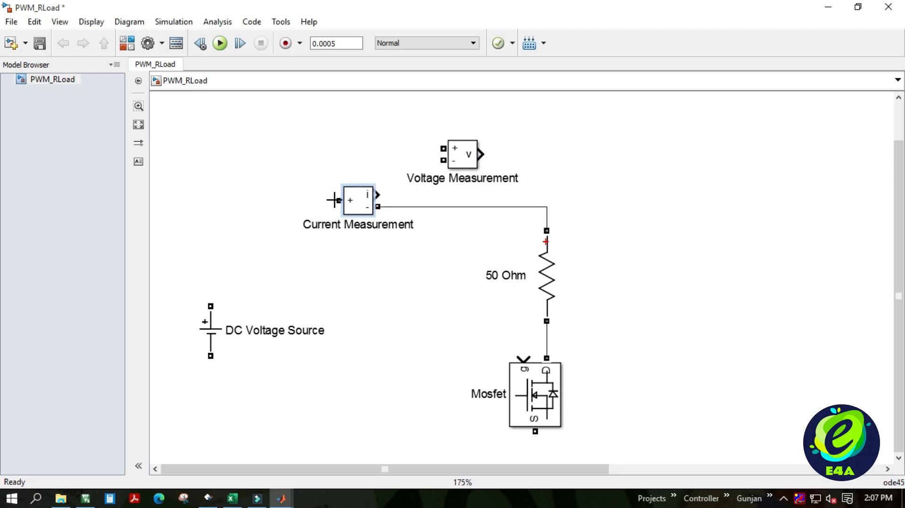
left_click_drag(334, 200, 211, 300)
left_click_drag(210, 356, 535, 372)
left_click_drag(390, 385, 385, 409)
- Place the Voltage Measurement to the right of the 50 Ohm resistor and wire its inputs across the resistor
mouse_move(466, 101)
left_mouse_down()
mouse_move(637, 144)
mouse_move(675, 203)
mouse_move(675, 221)
mouse_move(632, 208)
mouse_move(592, 150)
mouse_move(547, 149)
mouse_move(573, 155)
mouse_move(573, 148)
left_mouse_up()
left_click_drag(643, 220, 549, 280)
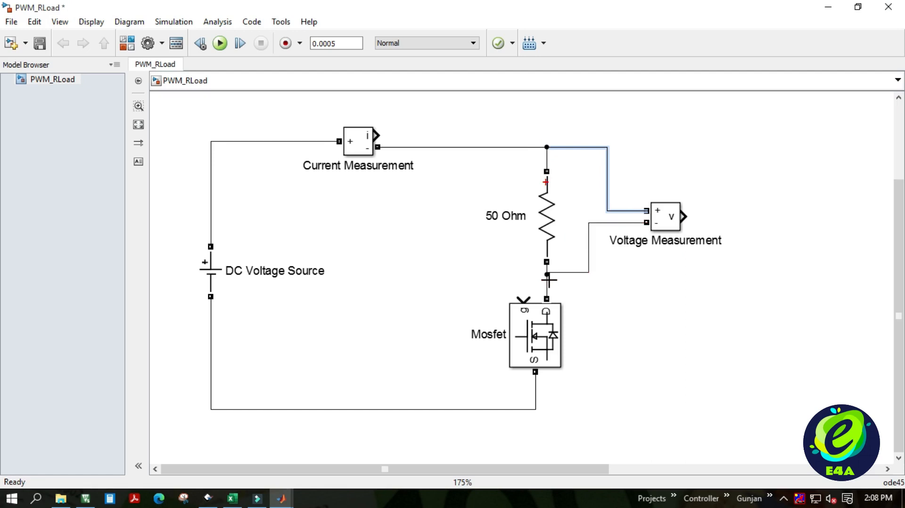
left_click(563, 274)
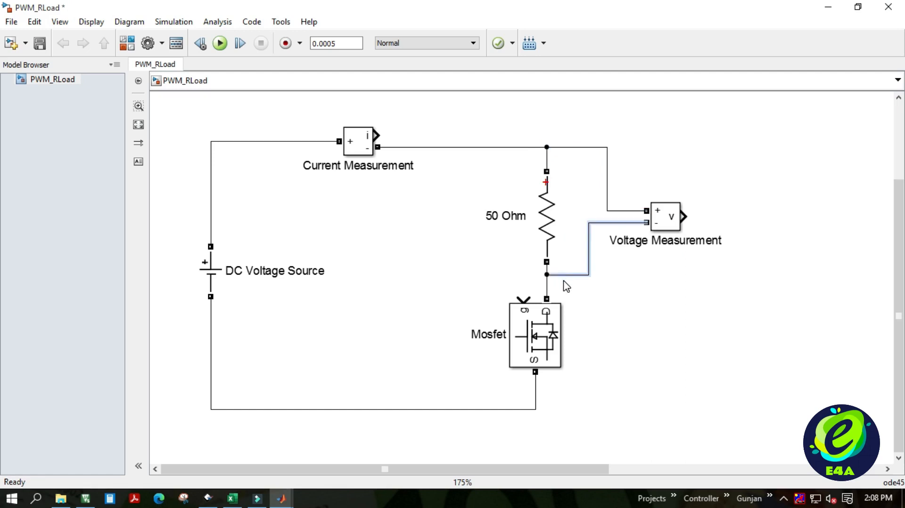
- Move the powergui, Pulse Generator and Scope blocks together from the right over to the circuit
scroll(703, 291, "down", 5)
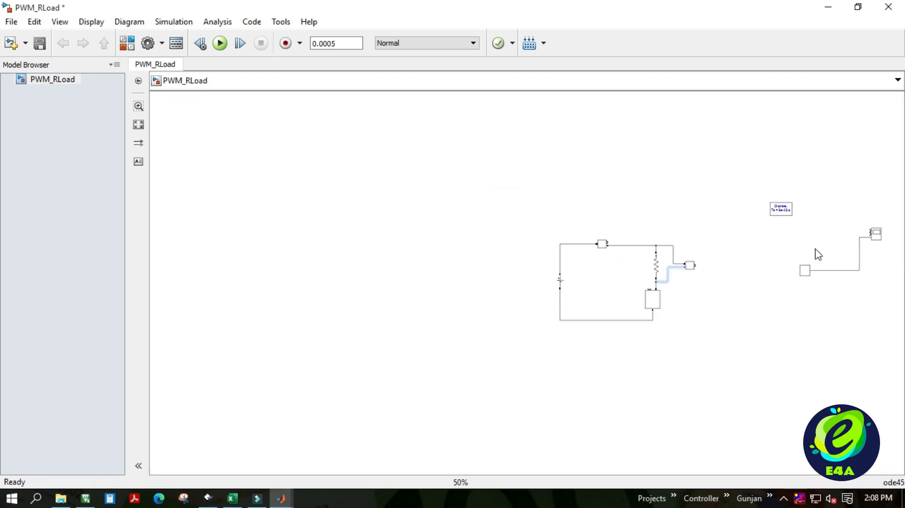
left_click_drag(878, 198, 765, 326)
left_click_drag(781, 211, 552, 204)
scroll(618, 292, "up", 6)
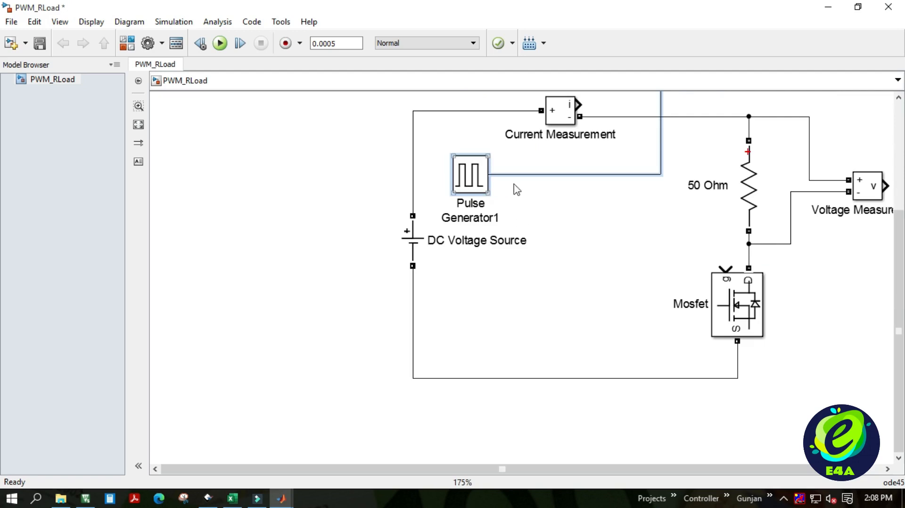
scroll(650, 280, "down", 3)
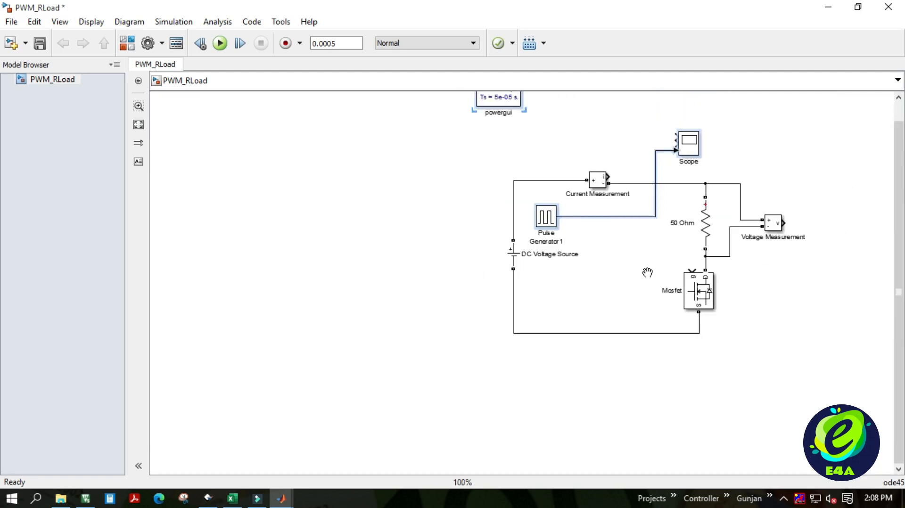
scroll(646, 279, "up", 2)
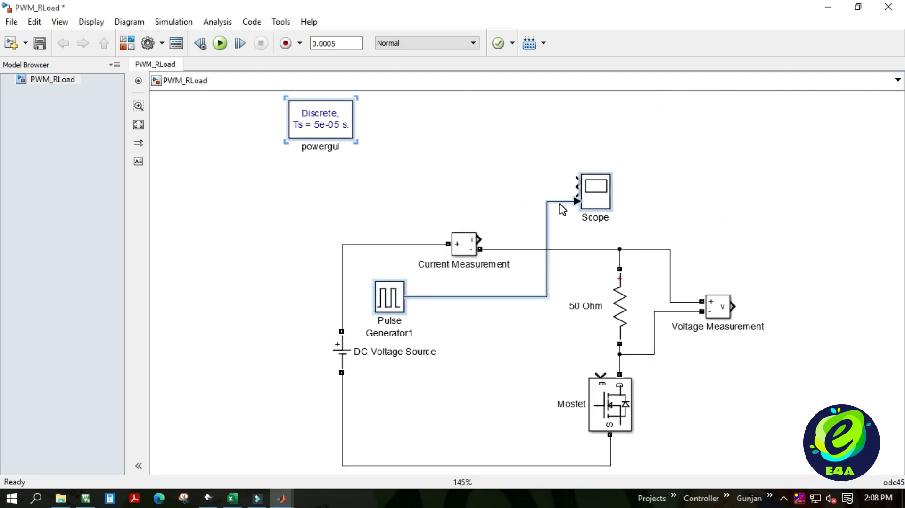
- Delete only the signal line between the Pulse Generator and the Scope, and spread both blocks out above the circuit
key("Delete")
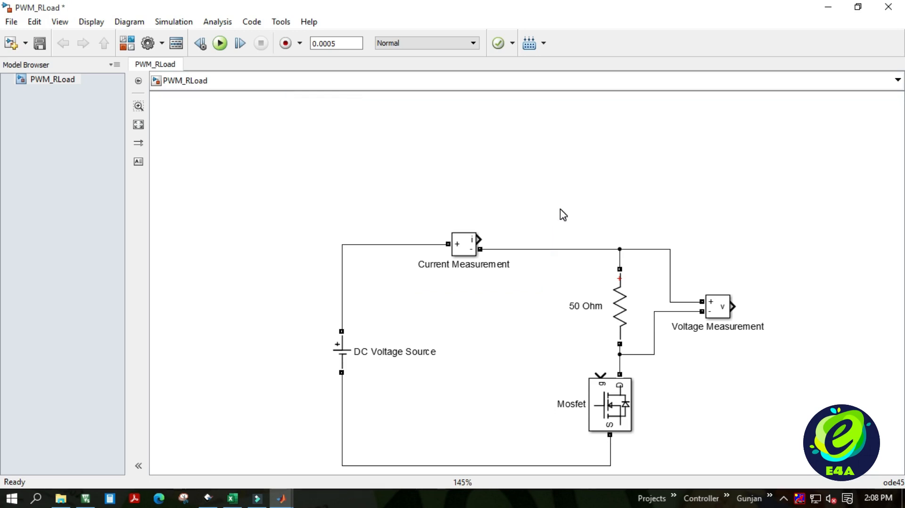
key("ctrl+z")
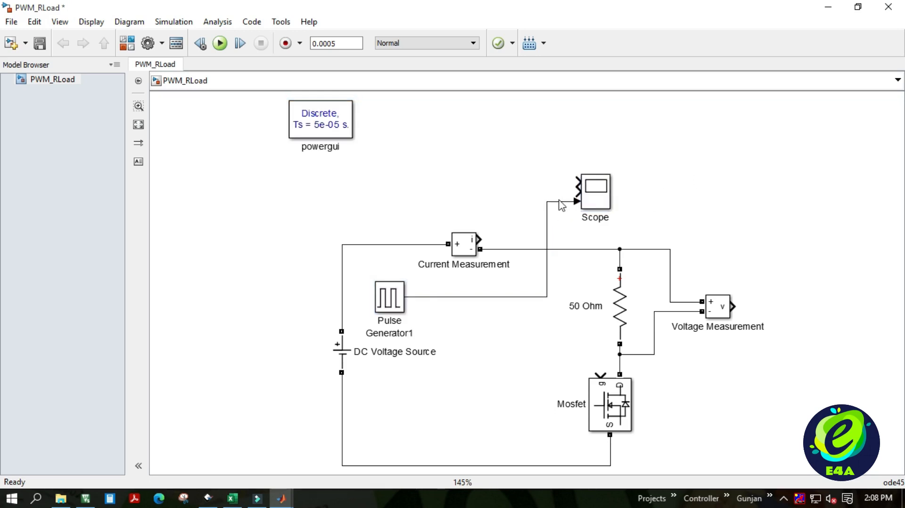
left_click(555, 202)
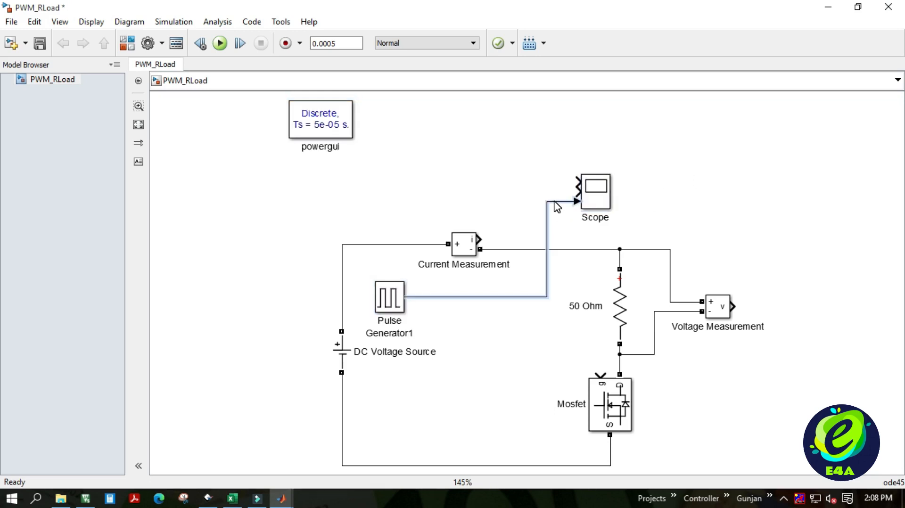
key("Delete")
left_click_drag(401, 296, 520, 181)
left_click_drag(599, 193, 682, 193)
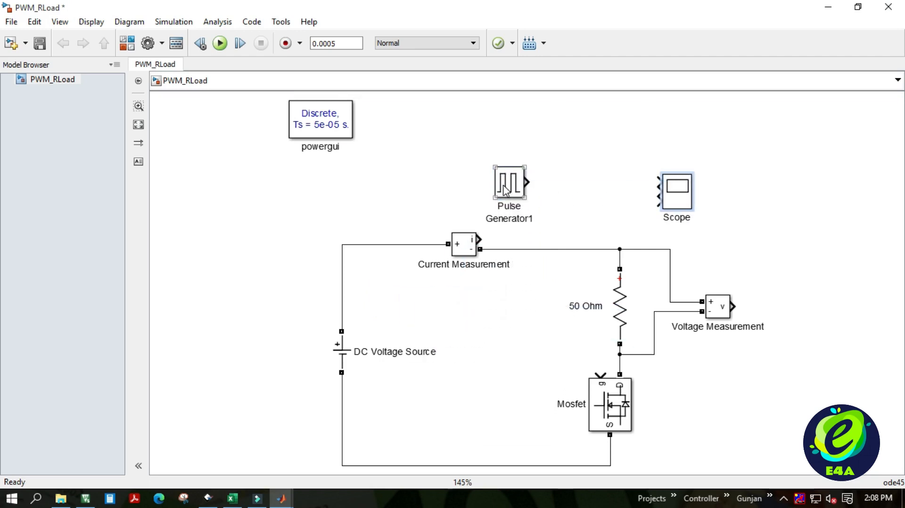
- Rotate the Pulse Generator and connect it straight down to the Mosfet's gate, with the 50 Ohm label on the resistor's right side
mouse_move(505, 191)
left_mouse_down()
mouse_move(589, 177)
mouse_move(600, 375)
left_mouse_up()
key("ctrl+r")
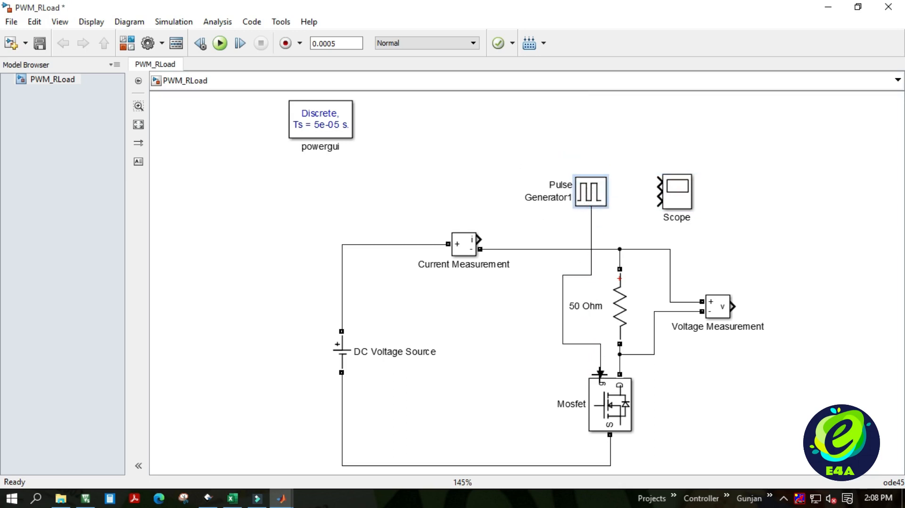
left_click_drag(583, 306, 633, 278)
left_click_drag(586, 188, 588, 169)
left_click_drag(566, 306, 600, 307)
left_click_drag(594, 181, 606, 182)
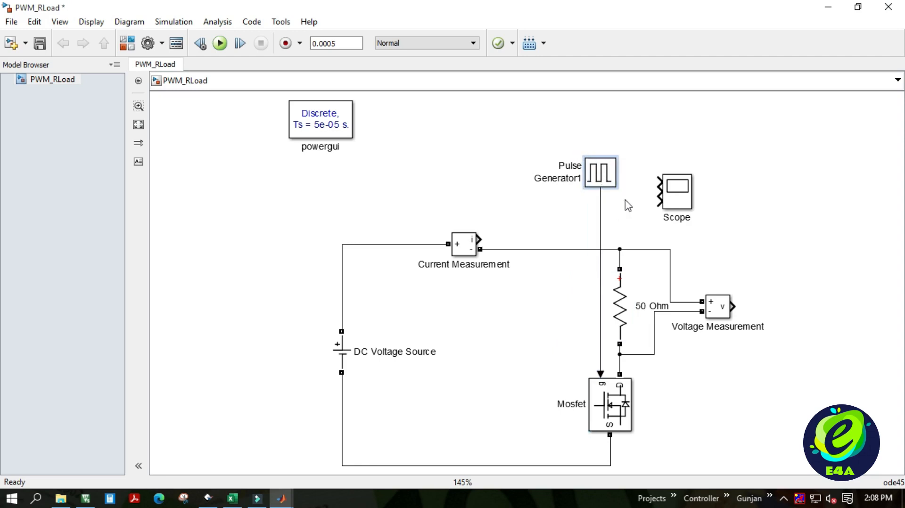
- Move the Scope to the right of the circuit and connect the gate pulse, load voltage and current to its first three inputs
left_click_drag(678, 186, 806, 229)
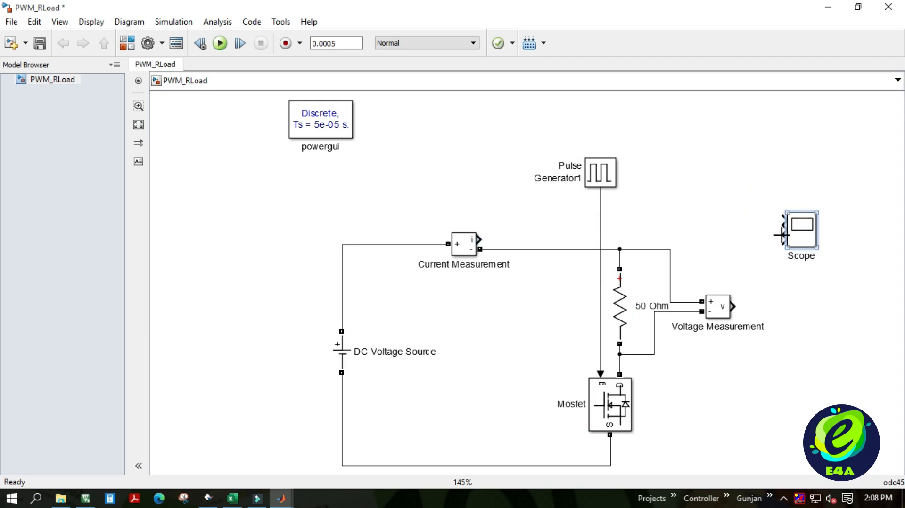
left_click_drag(783, 220, 600, 220)
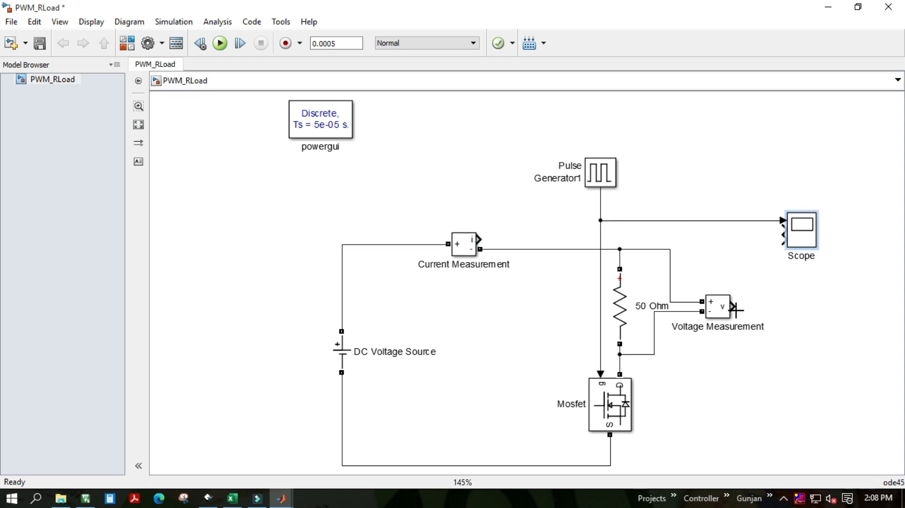
left_click_drag(734, 304, 780, 231)
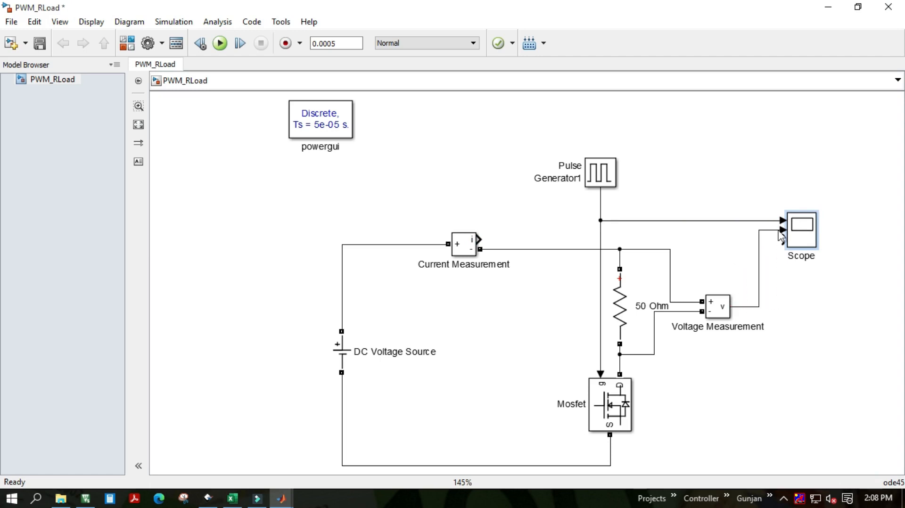
left_click_drag(479, 238, 783, 240)
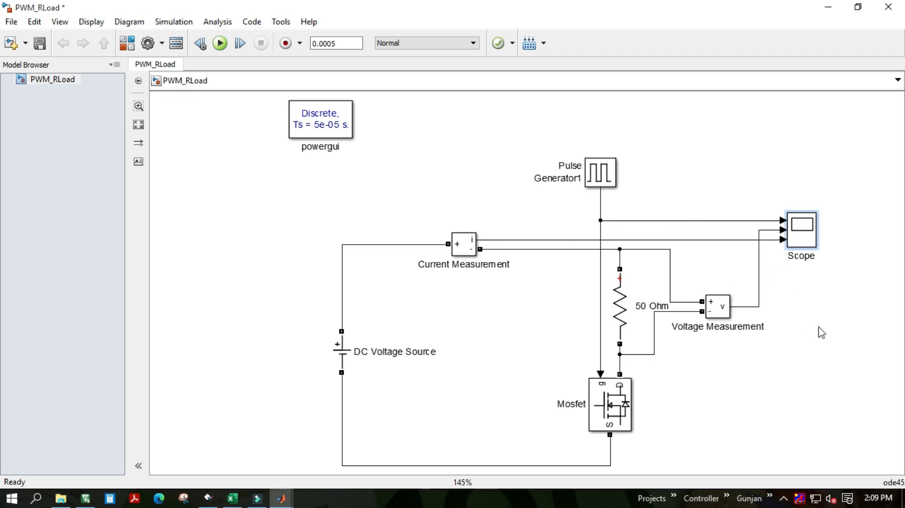
- Run the simulation and move the powergui block to just above the Current Measurement
key("ctrl+t")
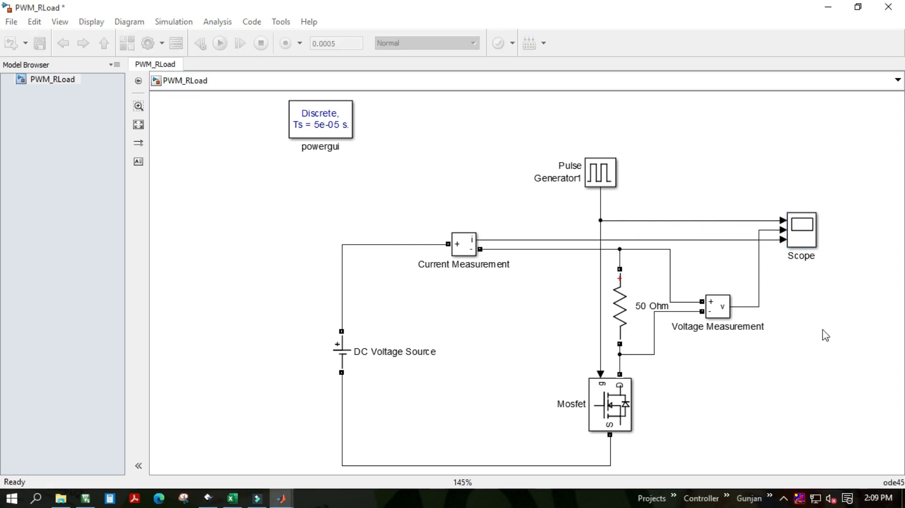
left_click_drag(308, 128, 448, 197)
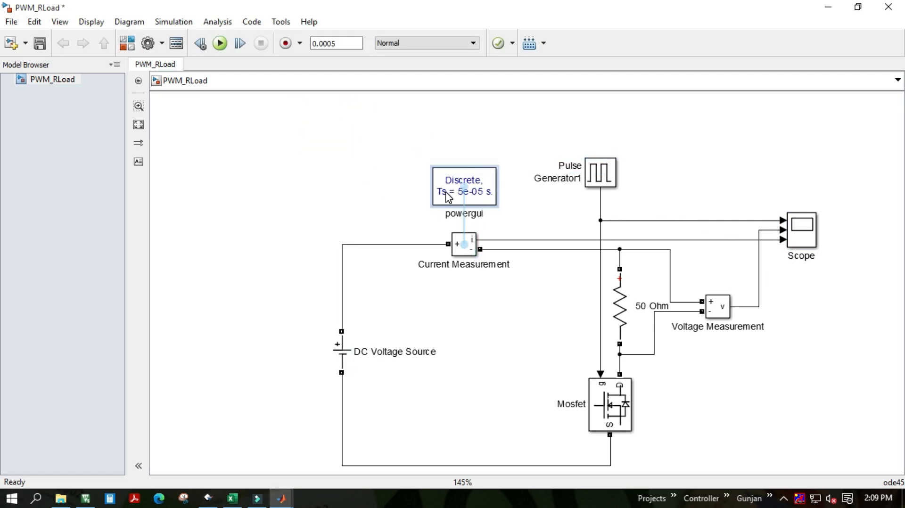
key("space")
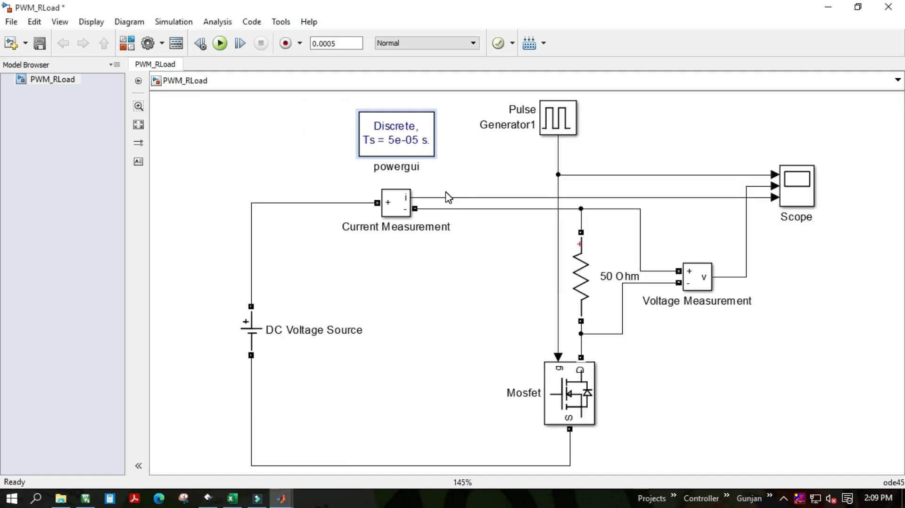
- Run the simulation again and autoscale the waveforms in the Scope
left_click(220, 43)
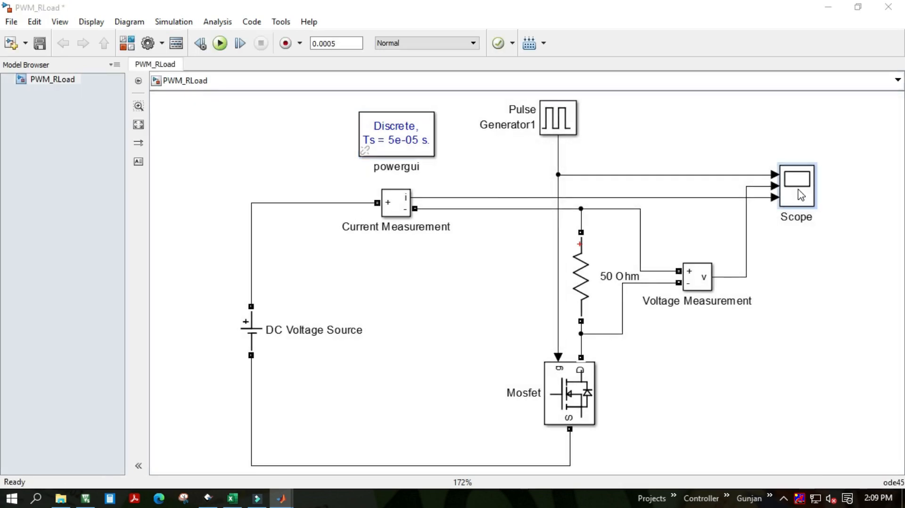
double_click(801, 194)
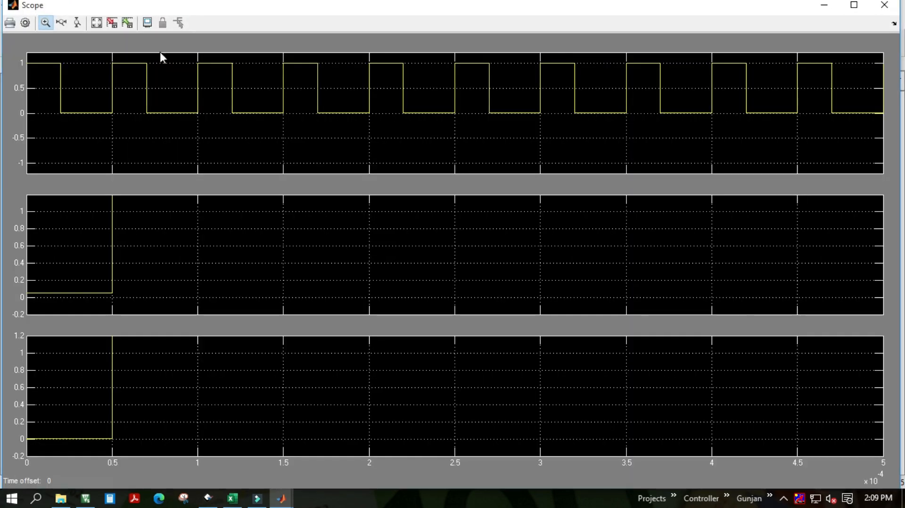
left_click(97, 23)
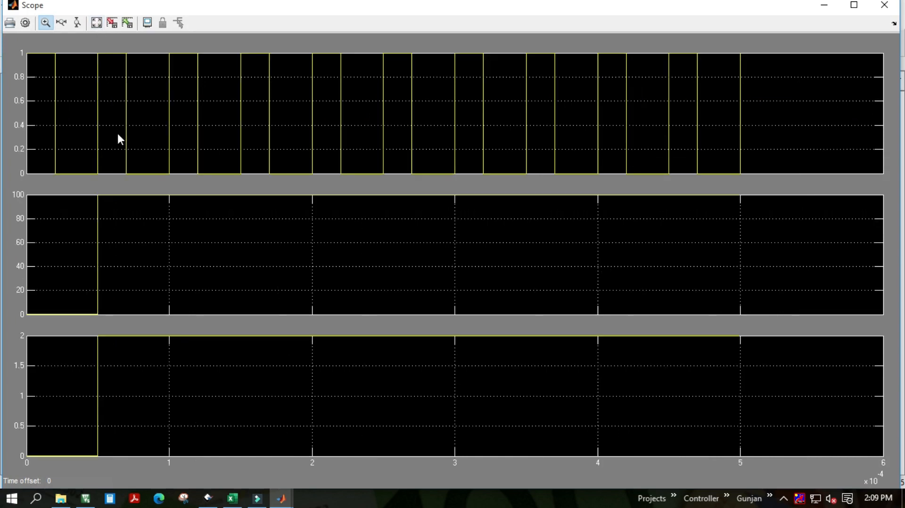
- Apply Y-axis limits of -1.2 to 1.2 to the Scope's first plot
right_click(140, 110)
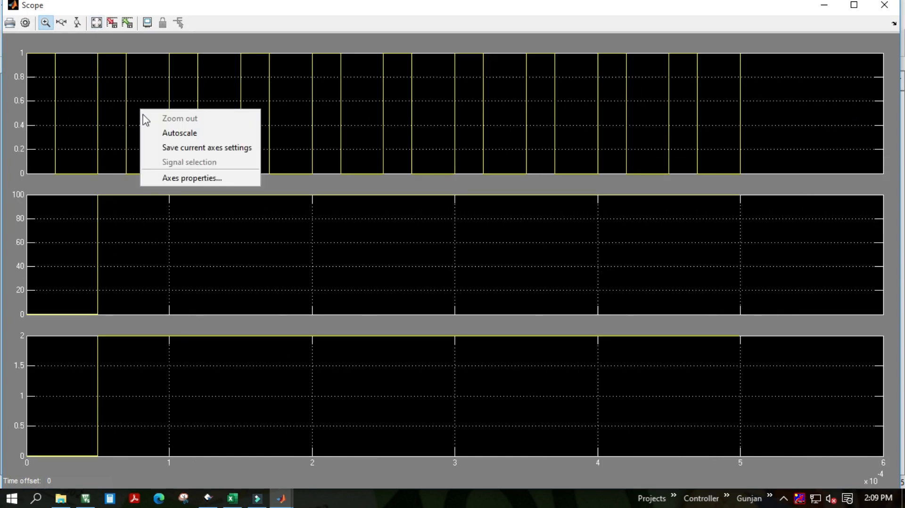
left_click(176, 179)
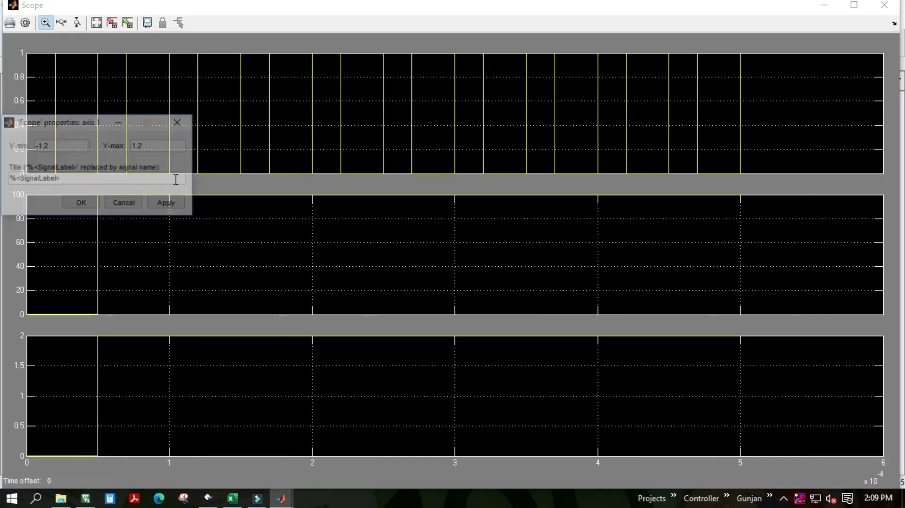
left_click(80, 207)
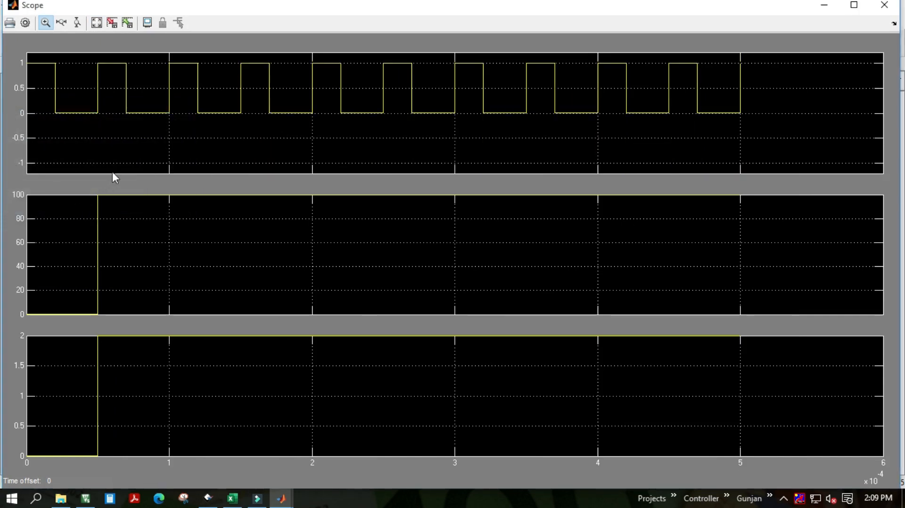
- Set the Scope's second plot to a Y-min of -0.2 and a Y-max just above 100
right_click(156, 248)
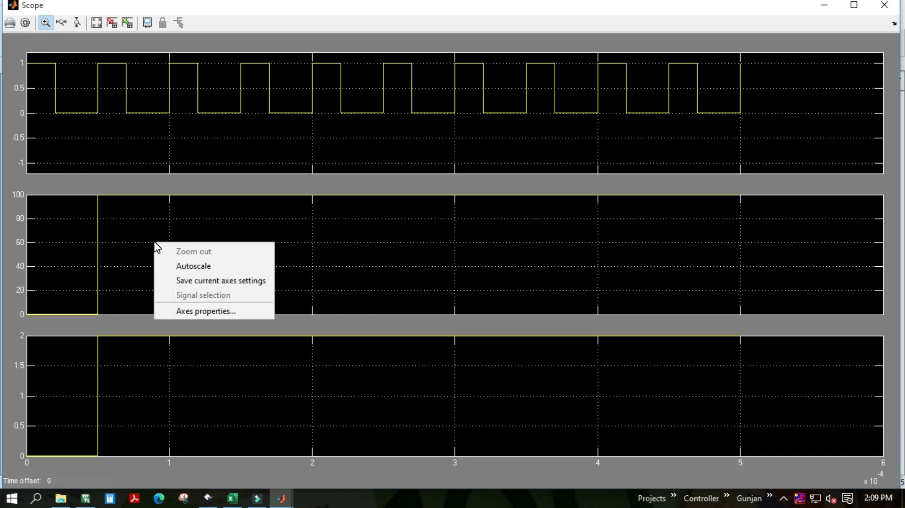
left_click(190, 311)
left_click_drag(88, 264, 372, 152)
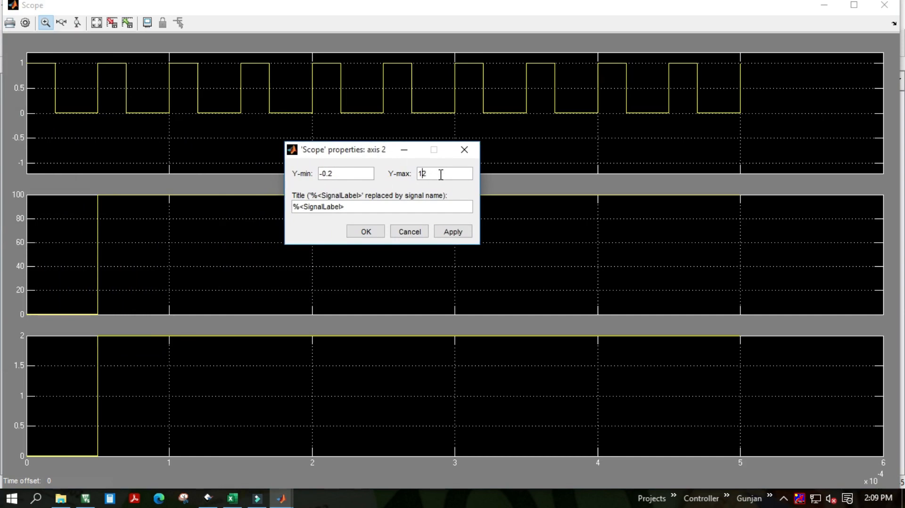
left_click(380, 233)
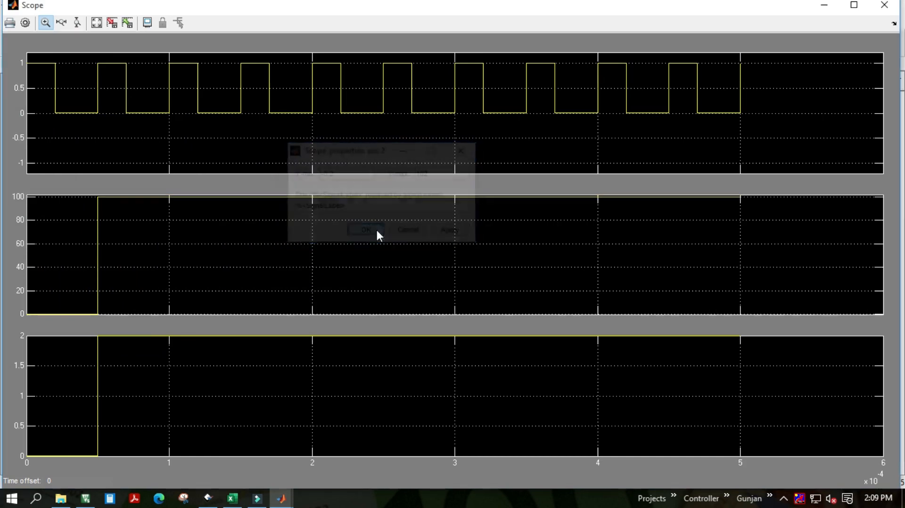
- Adjust the Y-axis limits of the Scope's second plot, keeping Y-min at -0.2 and entering a larger Y-max
right_click(231, 242)
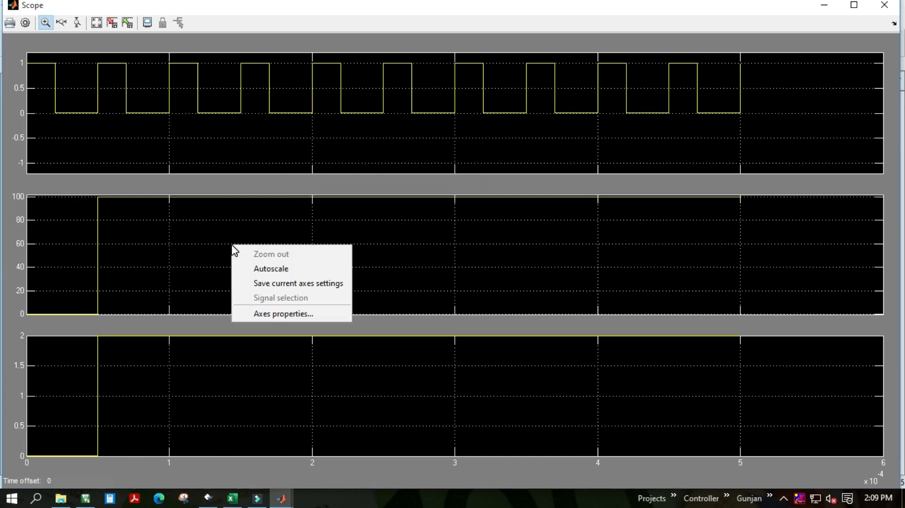
left_click(264, 314)
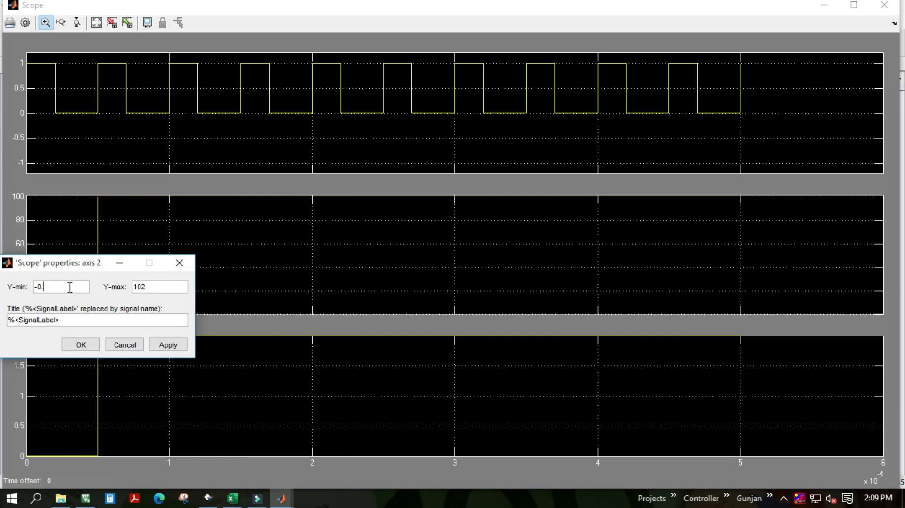
left_click_drag(51, 272, 330, 178)
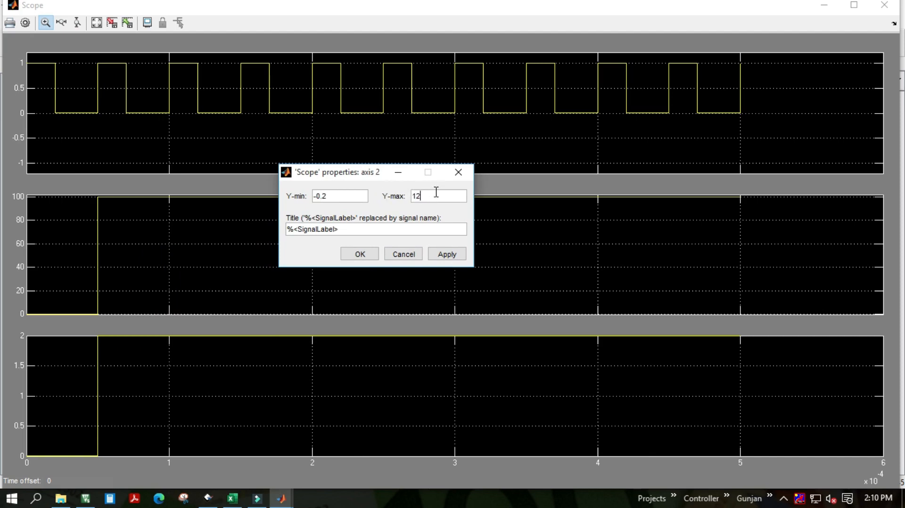
left_click(360, 254)
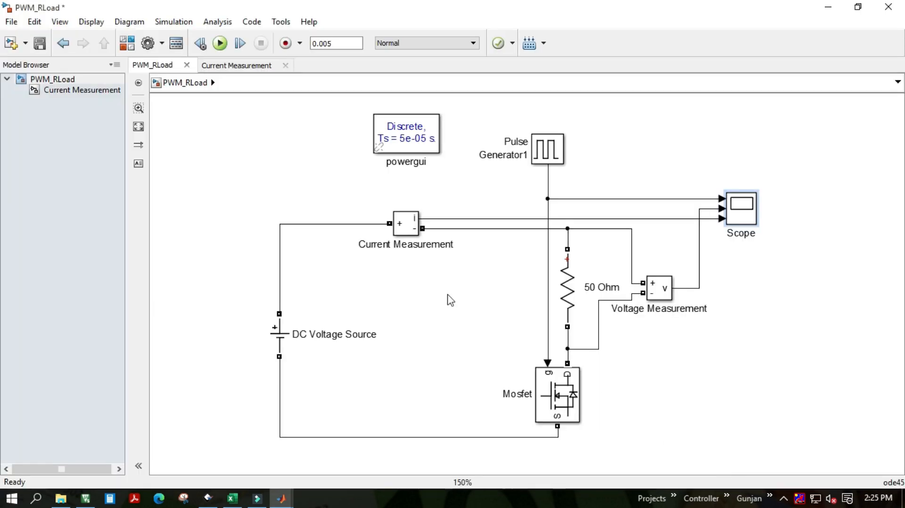
- Configure the model's solver as Fixed-step with a fixed-step size of 1e-7
left_click(164, 25)
left_click(174, 53)
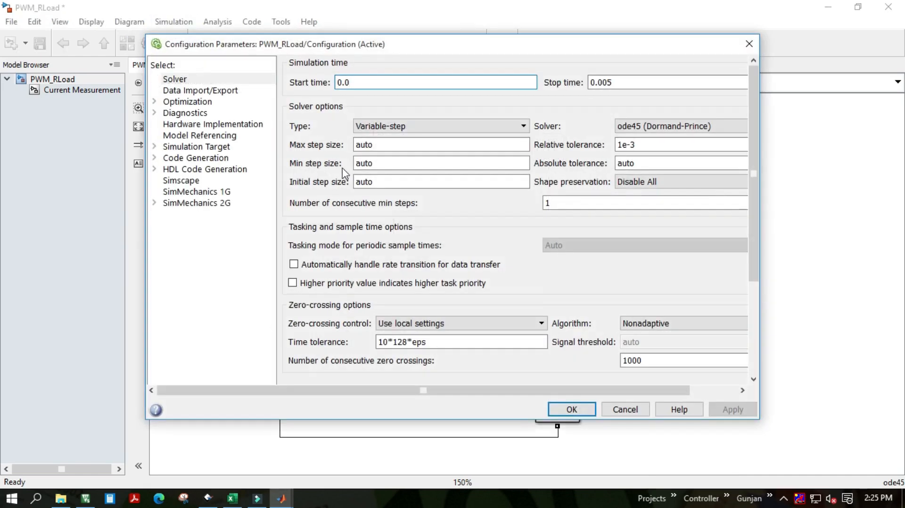
left_click(424, 125)
left_click(418, 149)
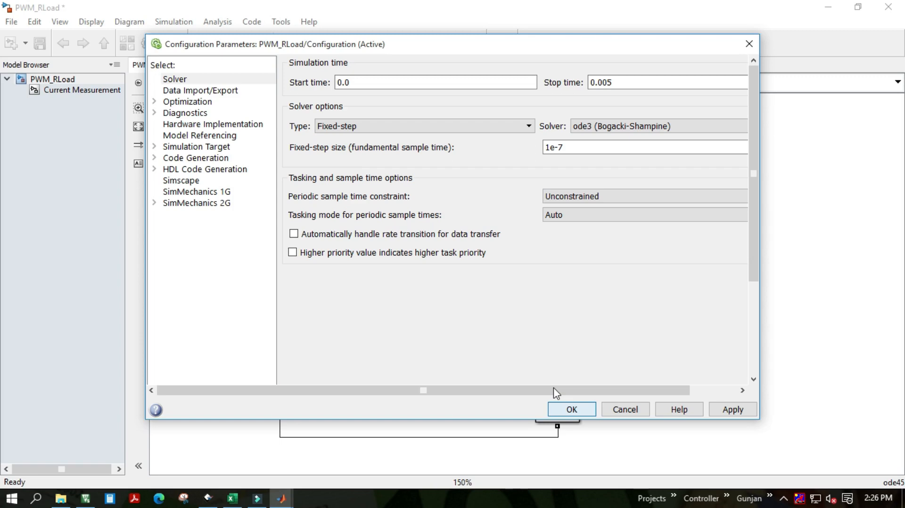
key("Return")
- Set the powergui block's discrete sample time to 1e-7 s
double_click(427, 126)
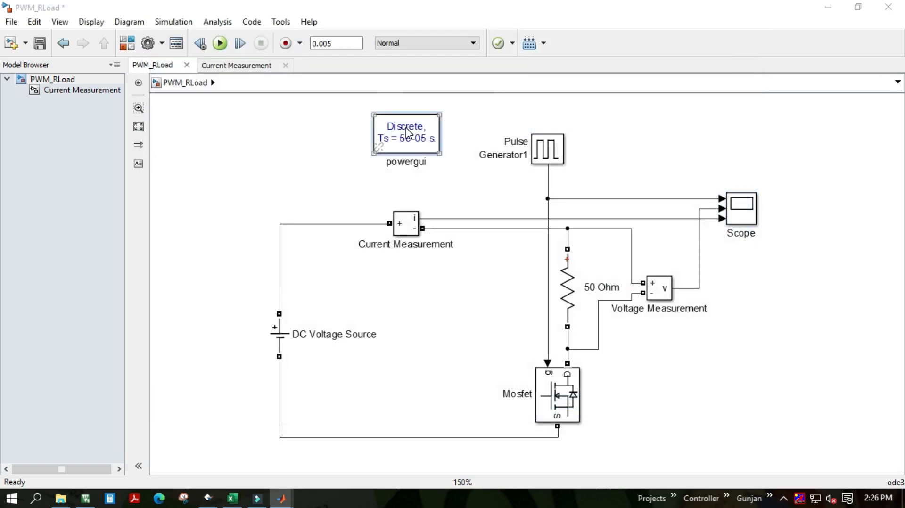
double_click(505, 155)
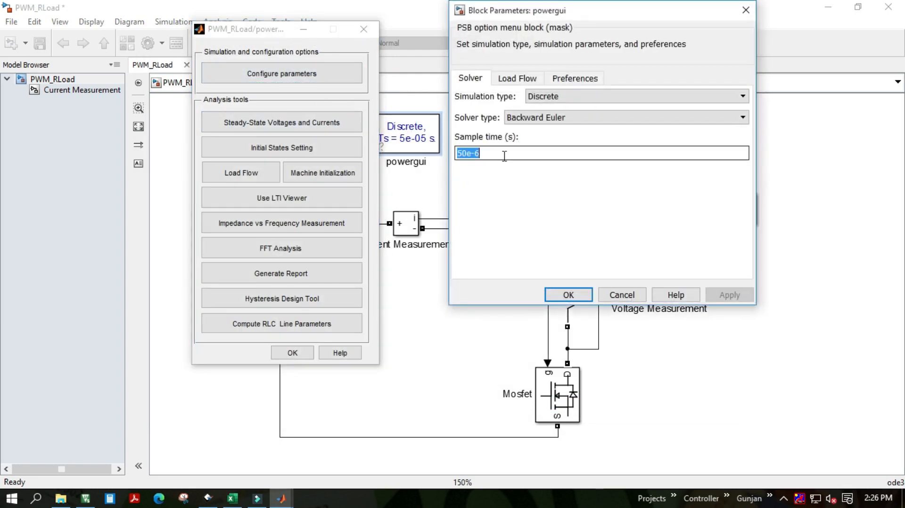
type("1e-7")
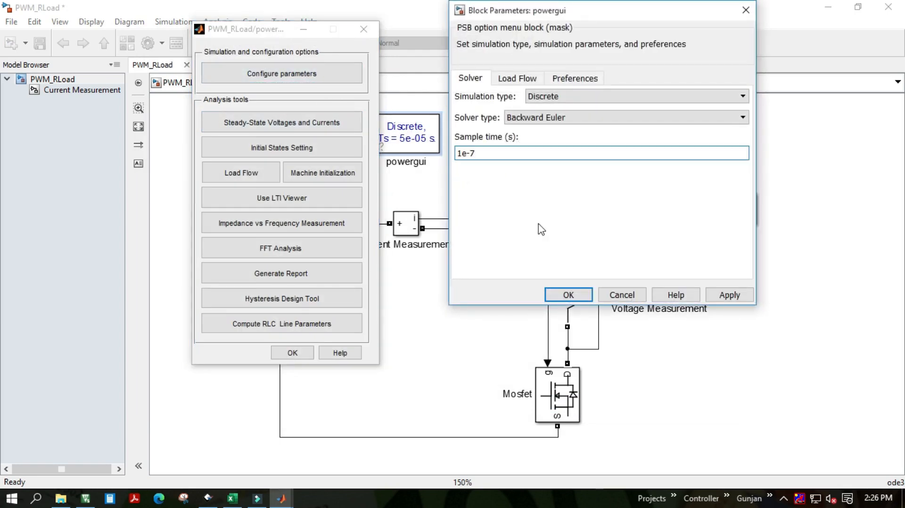
left_click(568, 295)
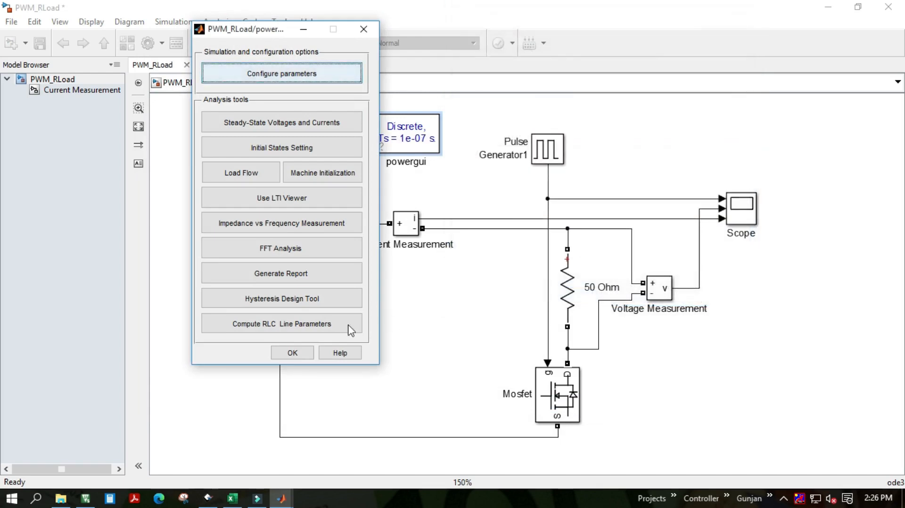
left_click(292, 354)
- Run the simulation and autoscale the resulting waveforms in the Scope
left_click(220, 43)
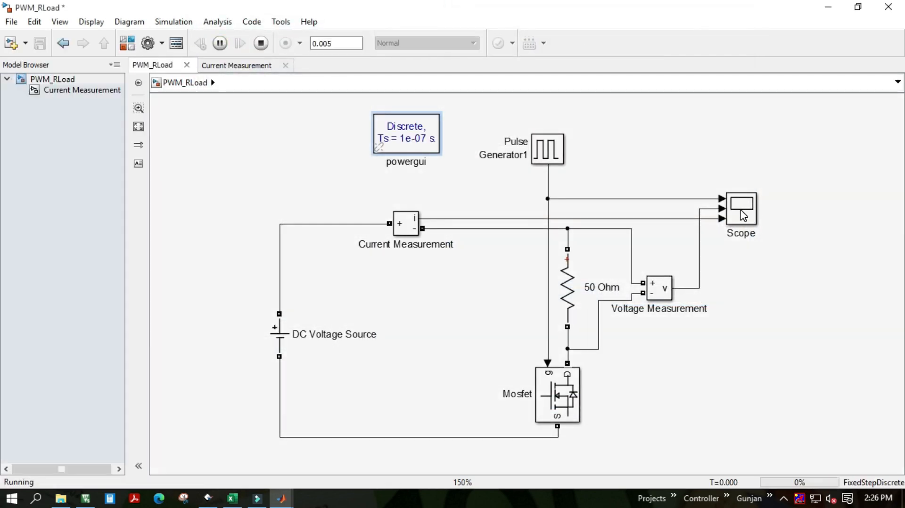
double_click(742, 214)
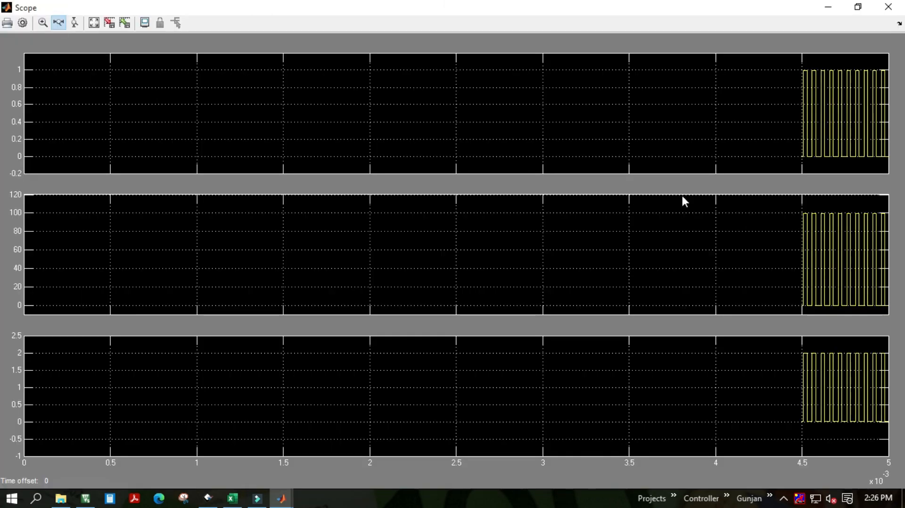
left_click(100, 24)
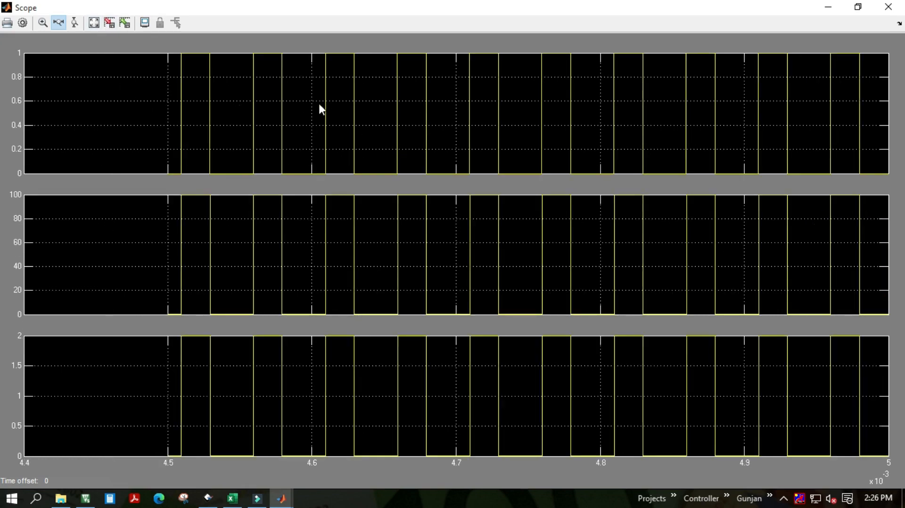
- Apply Y-axis limits of -0.2 to 1.2 to the Scope's first plot and -10 to 120 to the second
right_click(353, 115)
left_click(373, 183)
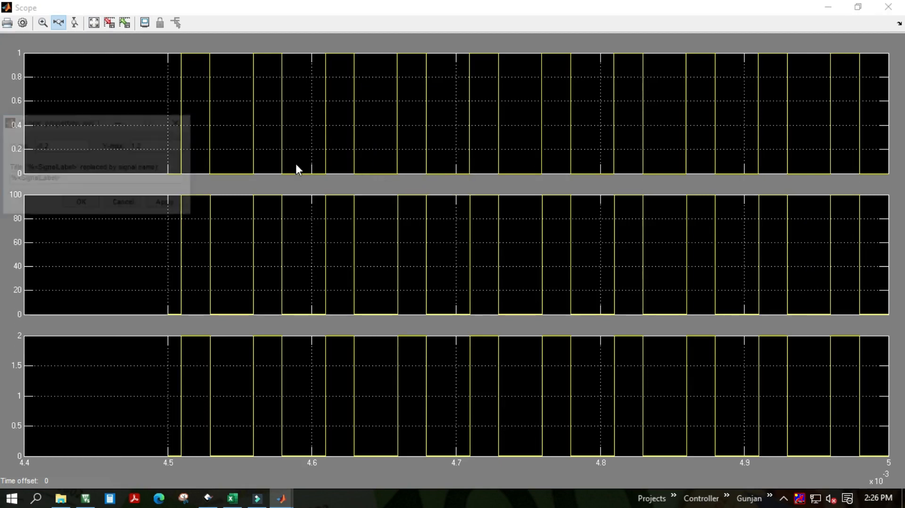
left_click(81, 202)
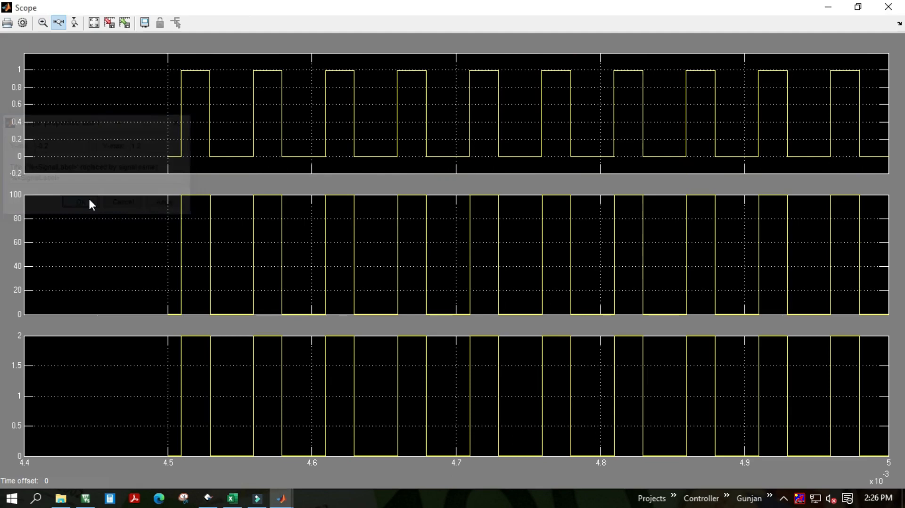
right_click(257, 256)
left_click(286, 323)
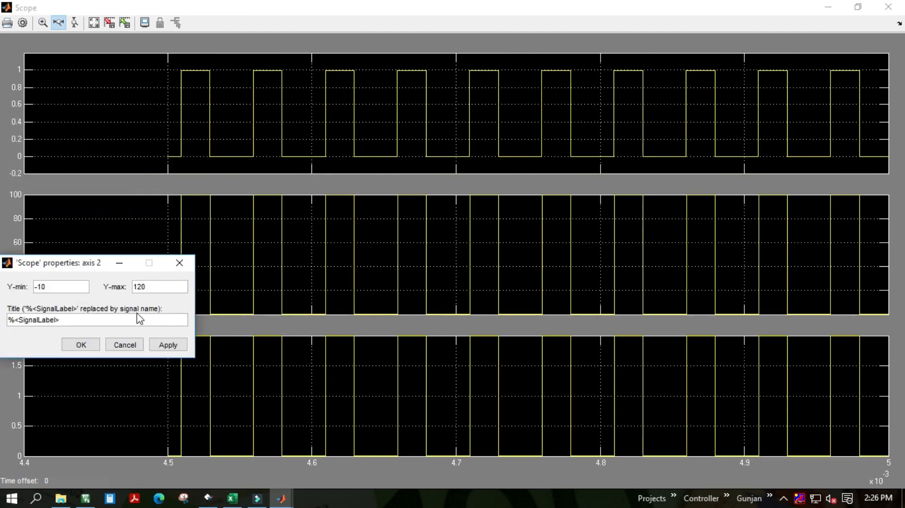
left_click(81, 344)
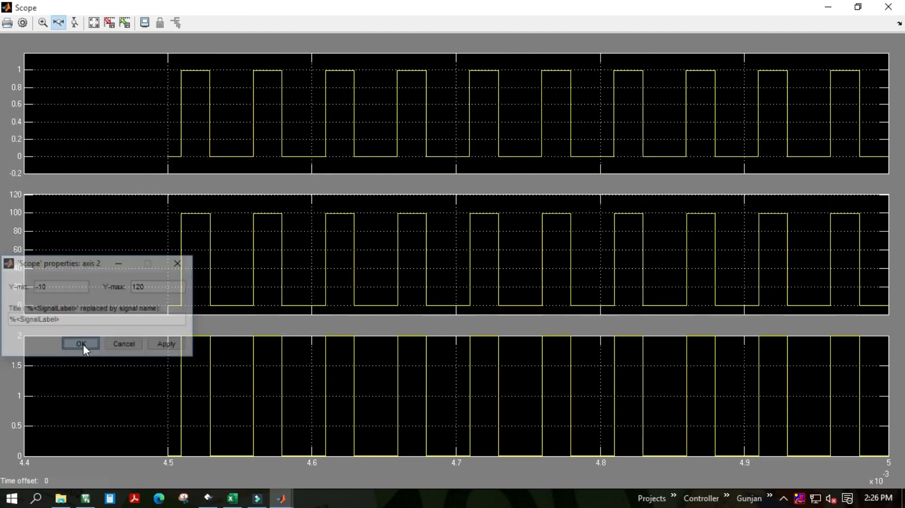
- Apply Y-axis limits of -1 to 2.5 to the Scope's third plot and zoom the time axis to about 4.51–4.94 ms
right_click(315, 383)
left_click(335, 448)
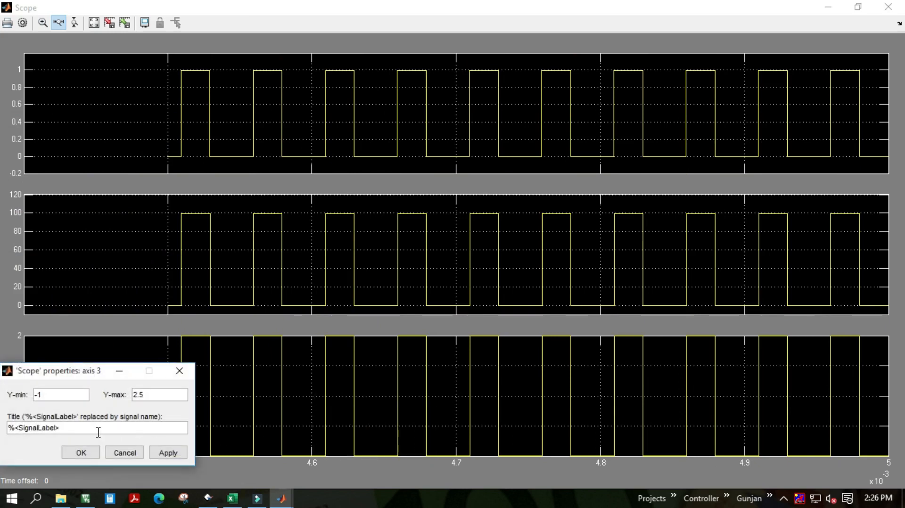
left_click(80, 453)
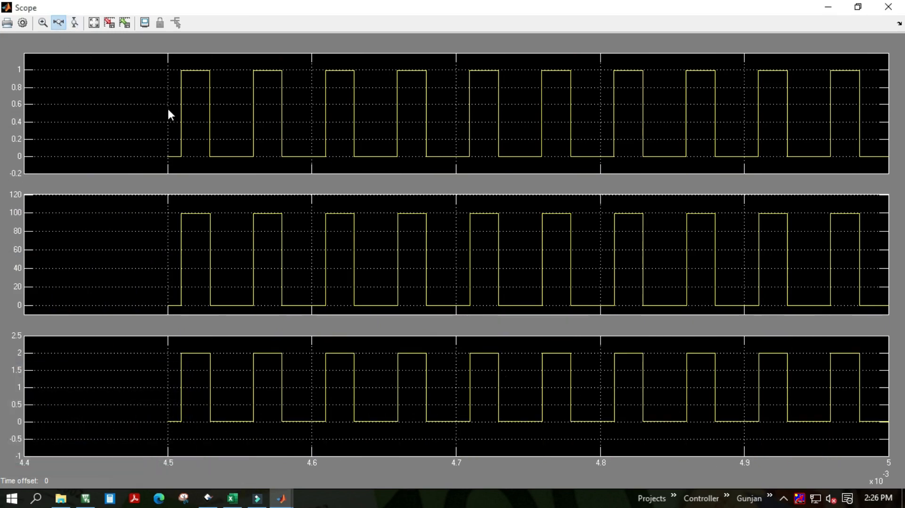
left_click_drag(178, 113, 725, 128)
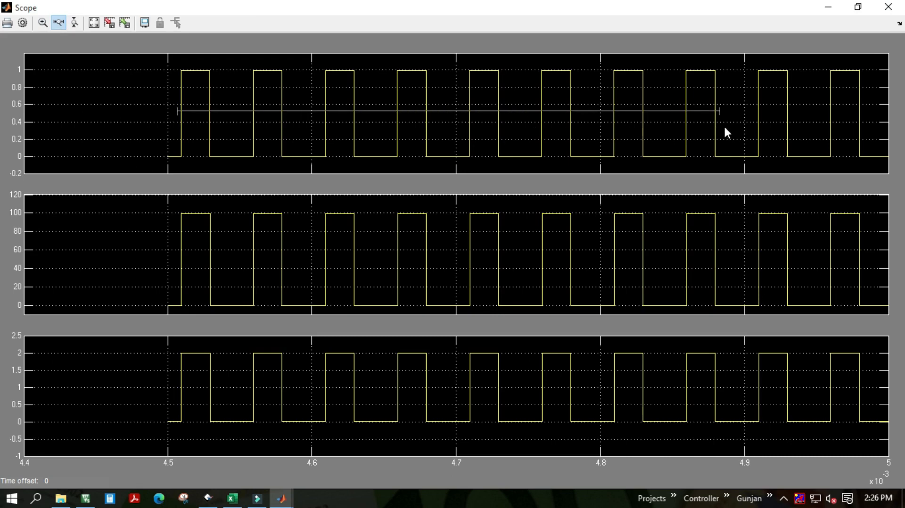
left_click_drag(799, 125, 800, 125)
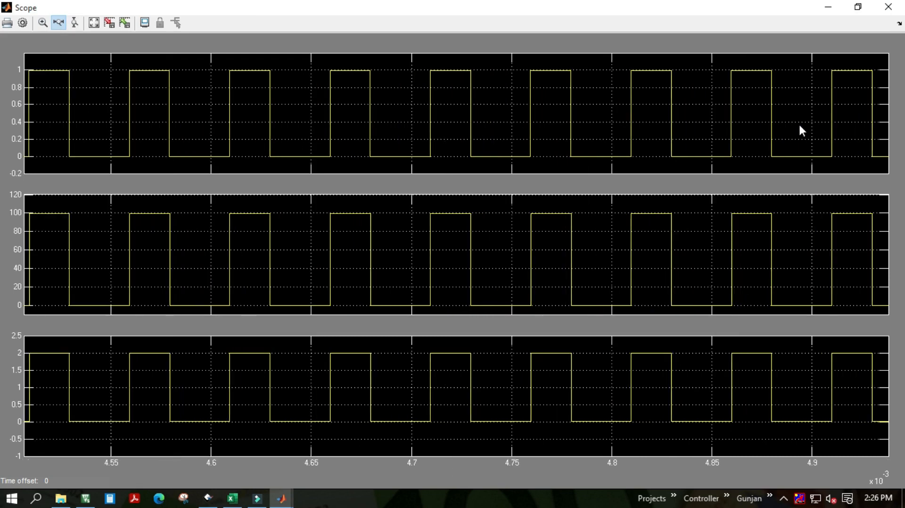